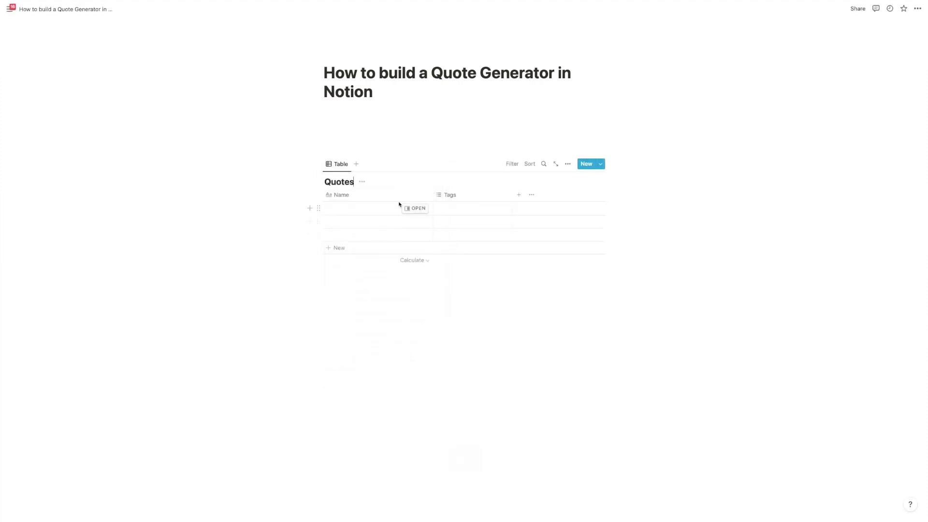
Rename the table's first column to Quotes
left_click(384, 196)
key("super+a")
type("Quotes")
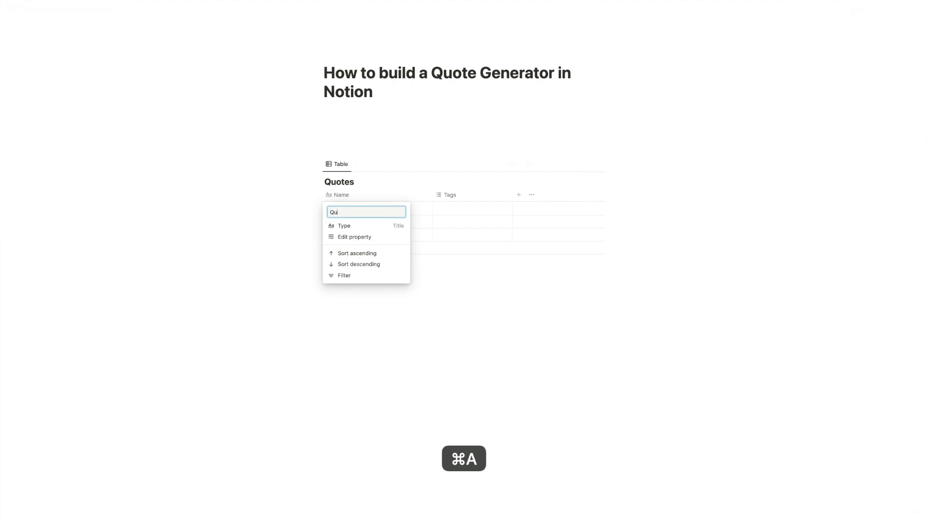
key("Return")
Rename the Tags column to Author and change its property type to Text
left_click(455, 198)
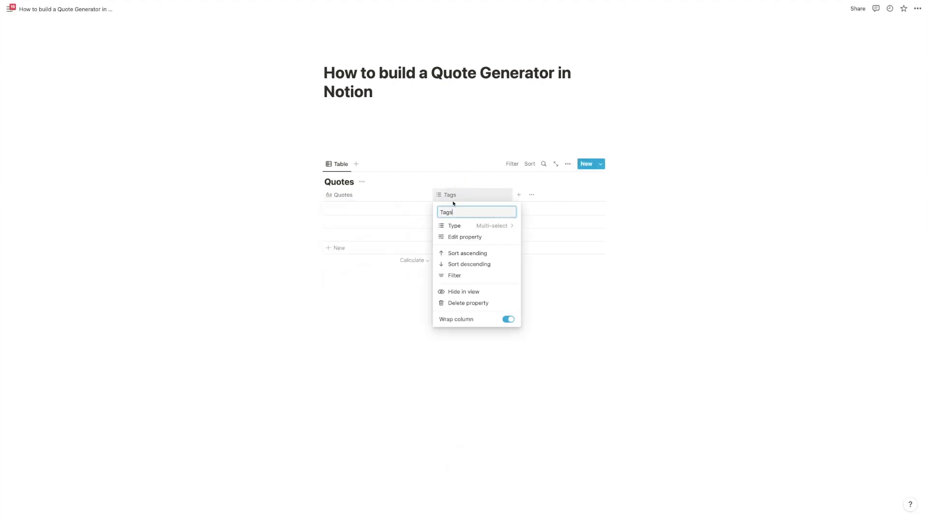
left_click(460, 236)
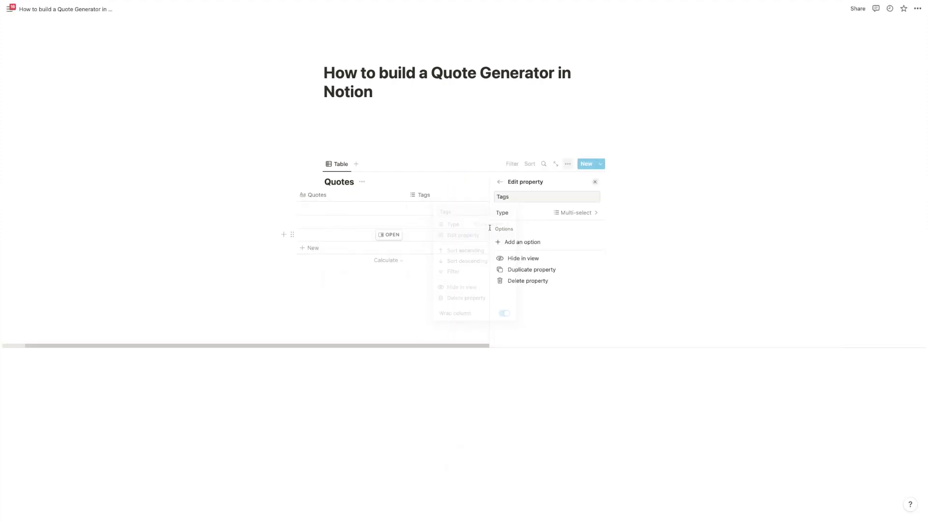
left_click(564, 198)
key("super+a")
type("Author")
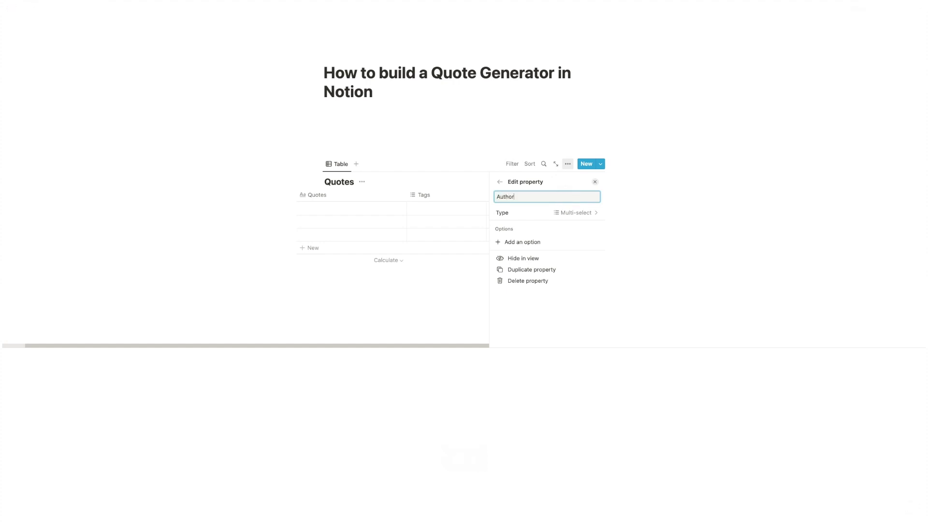
key("Return")
left_click(567, 216)
left_click(514, 256)
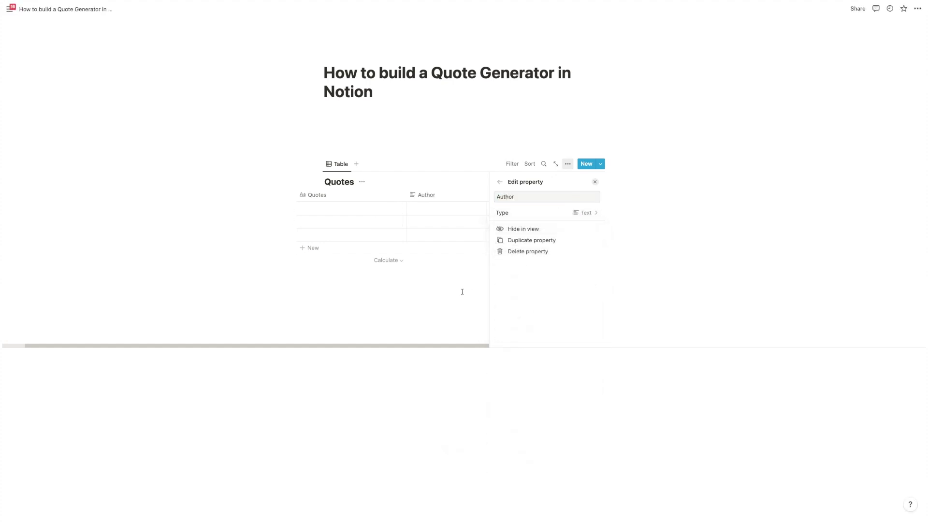
left_click(450, 289)
left_click(386, 210)
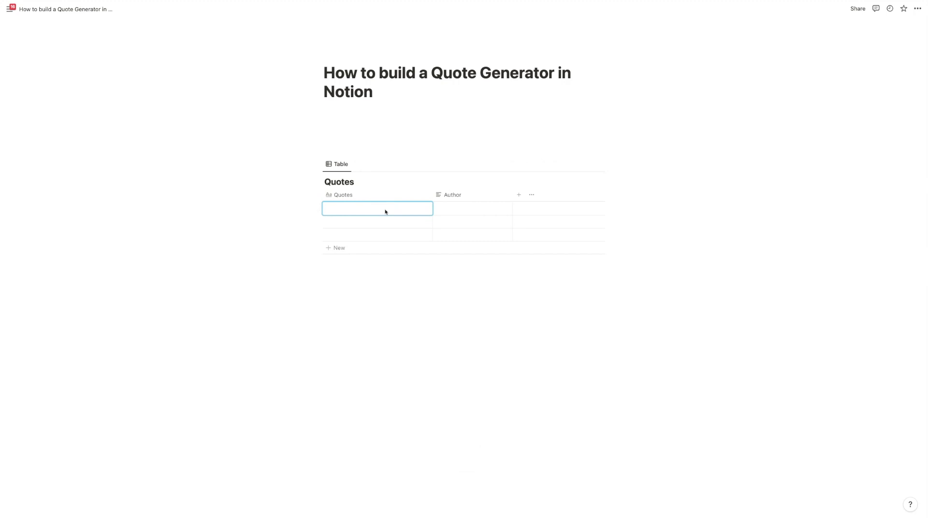
Paste the dolphin, Vogon airlock and story-so-far quotes into the first three rows
type("\"Man had always assumed that he was more intelligent than dolphins because he had achieved so much... the wheel, New York, wars, and so on, whilst all the dolphins had ever done was muck about in the water having a good time. But conversely the dolphins believed themselves to be more intelligent than man for precisely the same reasons.\"")
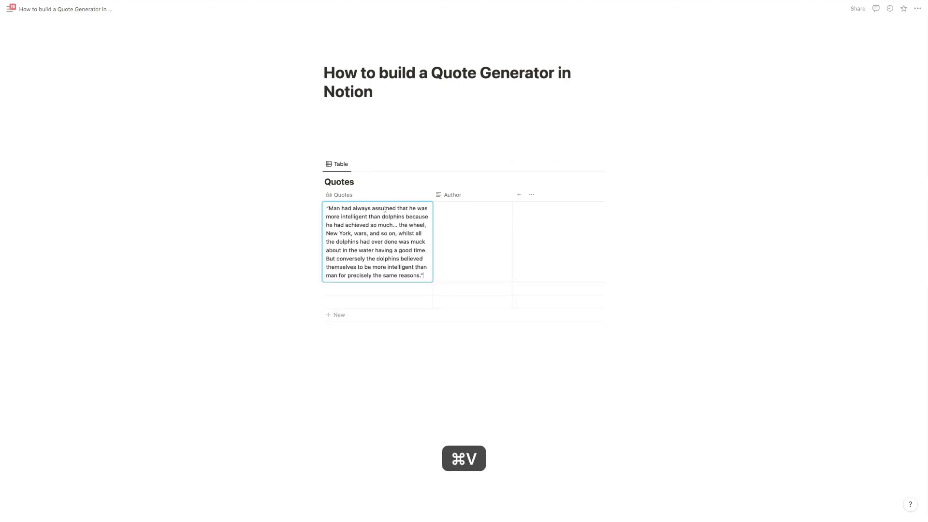
key("Return")
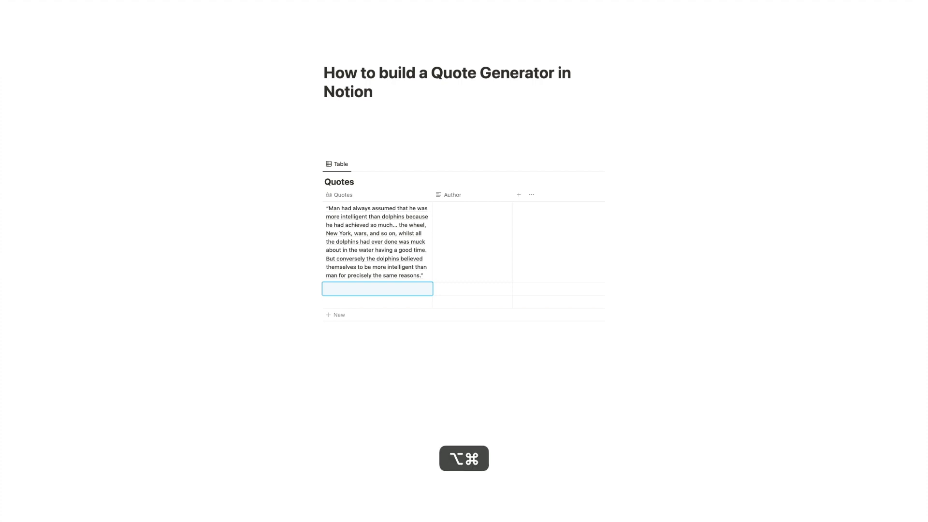
type("\"You know,\" said Arthur, \"it's at times like this, when I'm trapped in a Vogon airlock with a man from Betelgeuse, and about to die of asphyxiation in deep space that I really wish I'd listened to what my mother told me when I was young.\" \"Why, what did she tell you?\" \"I don't know, I didn't listen.\"")
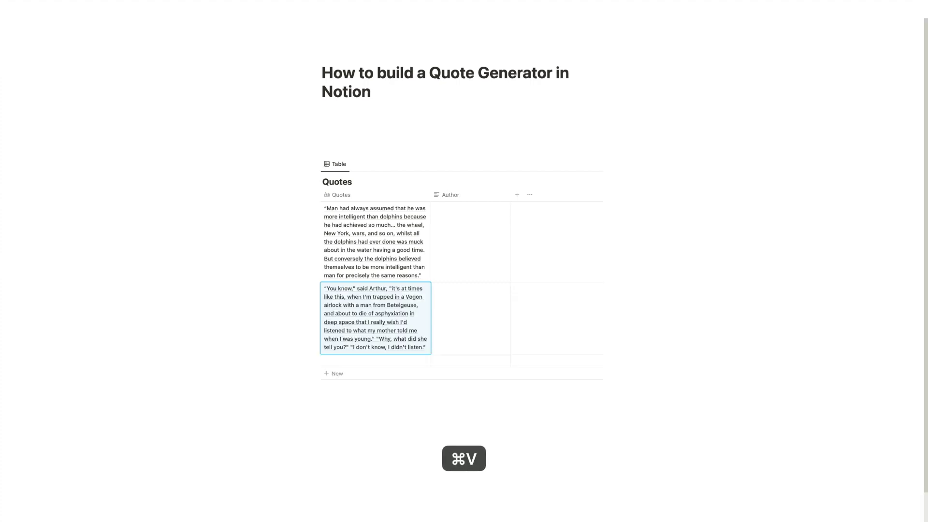
key("Return")
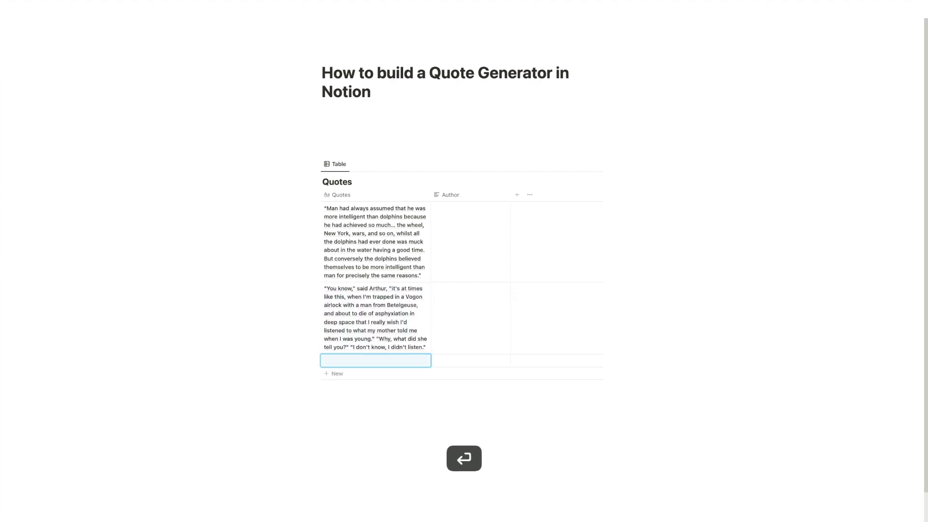
type("\"The story so far: In the beginning the Universe was created. This has made a lot of people very angry and been widely regarded as a bad move .\"")
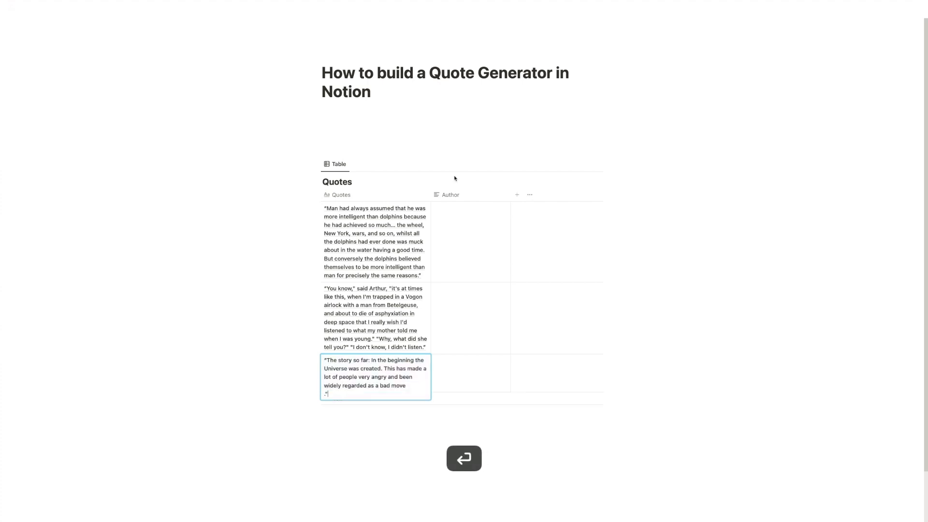
Enter the author's name for the first quote and copy it into rows two and three
left_click(462, 231)
type("Adams")
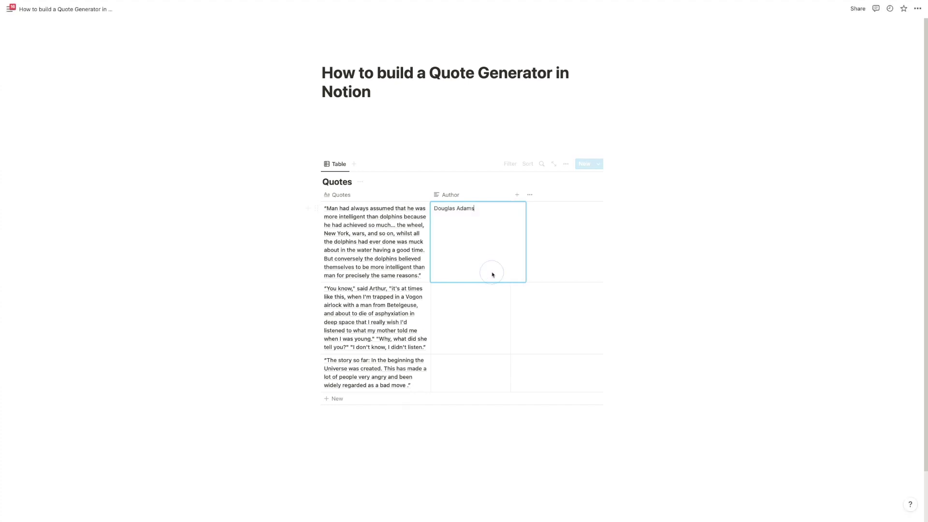
key("Escape")
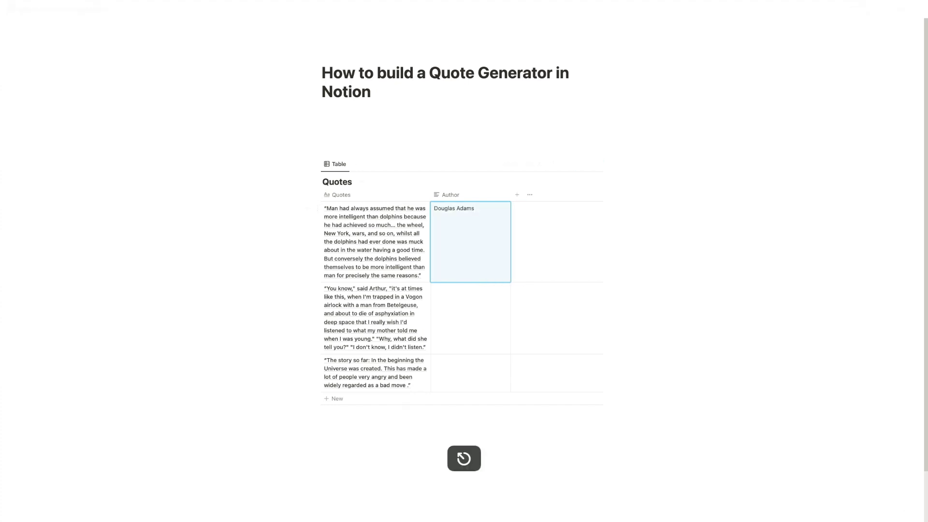
key("super+c")
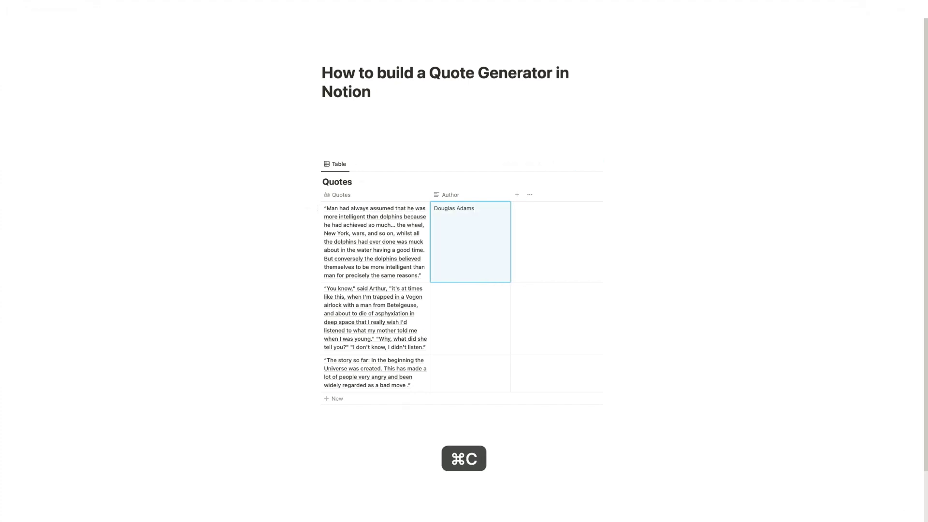
key("Down")
key("Down")
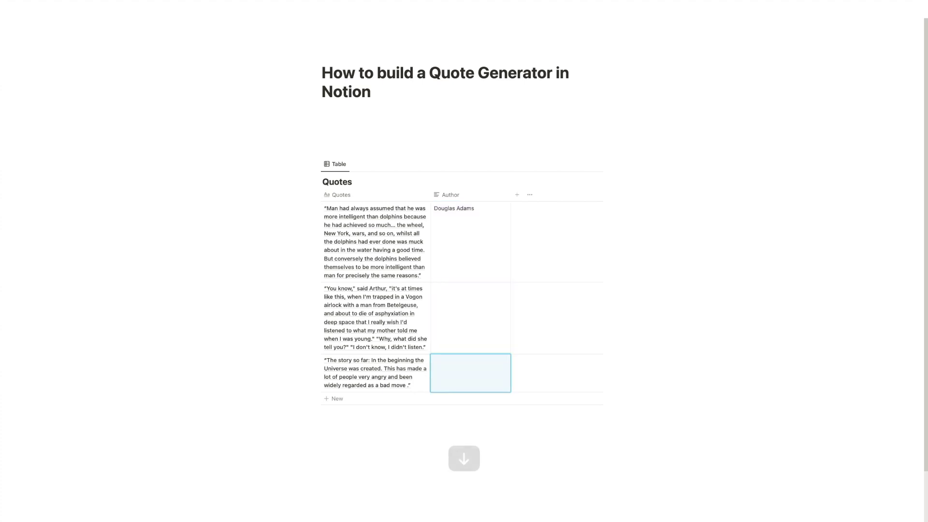
key("shift+Up")
key("super+v")
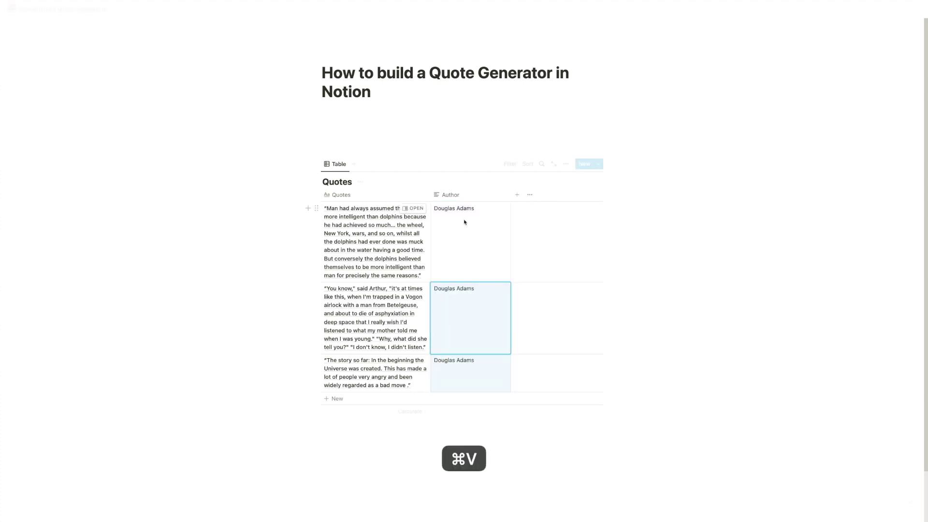
left_click(271, 234)
scroll(273, 235, "down", 2)
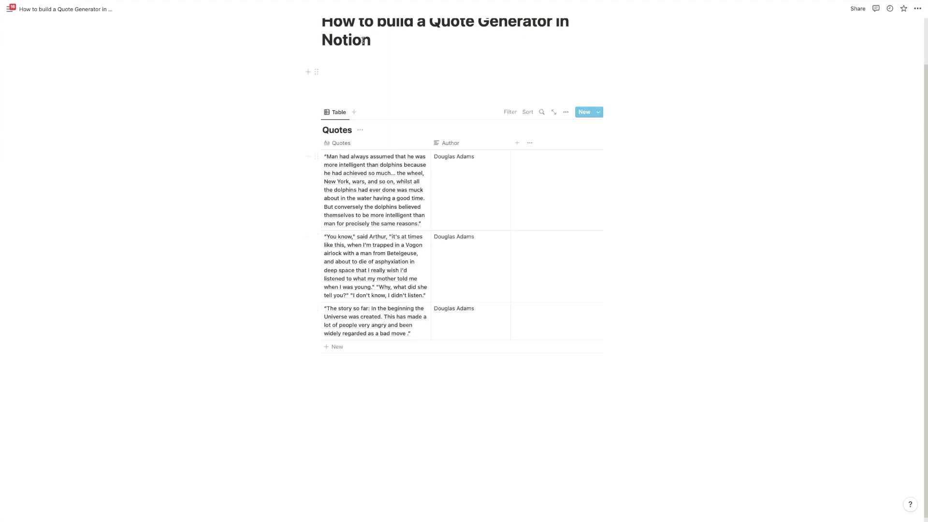
Insert a new linked view of the Quotes database above the table using /create
left_click(365, 61)
key("Return")
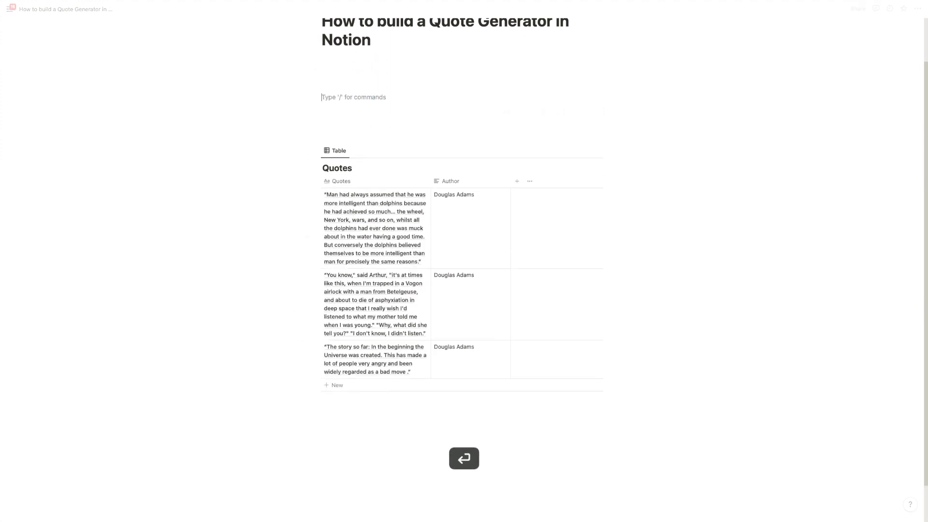
left_click(362, 59)
key("Return")
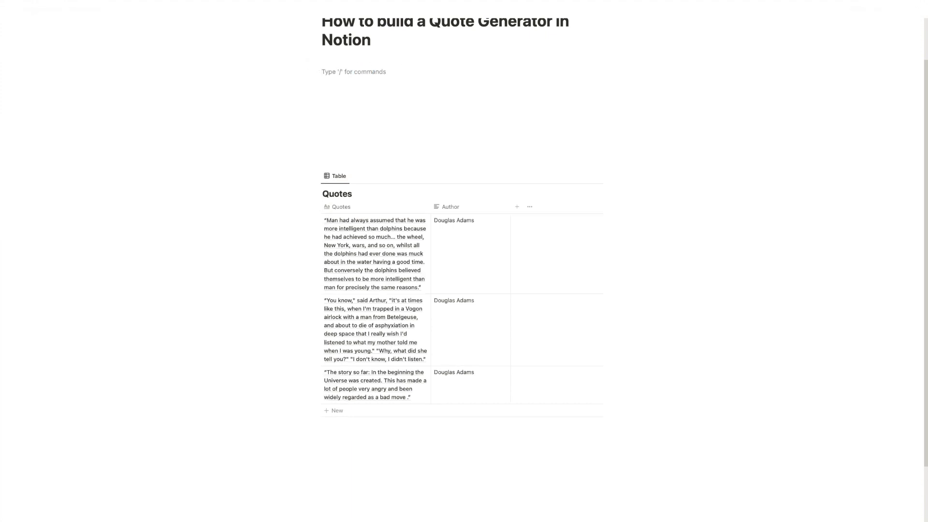
type("/create")
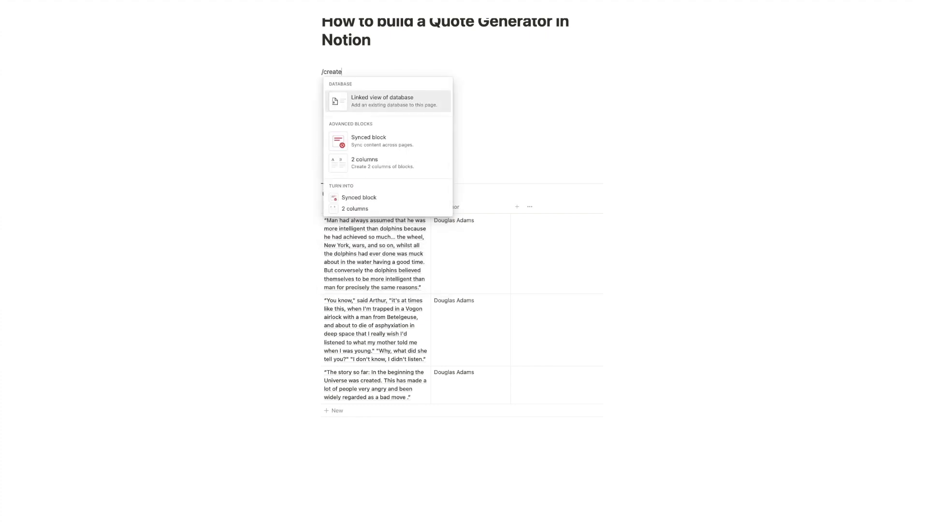
key("Return")
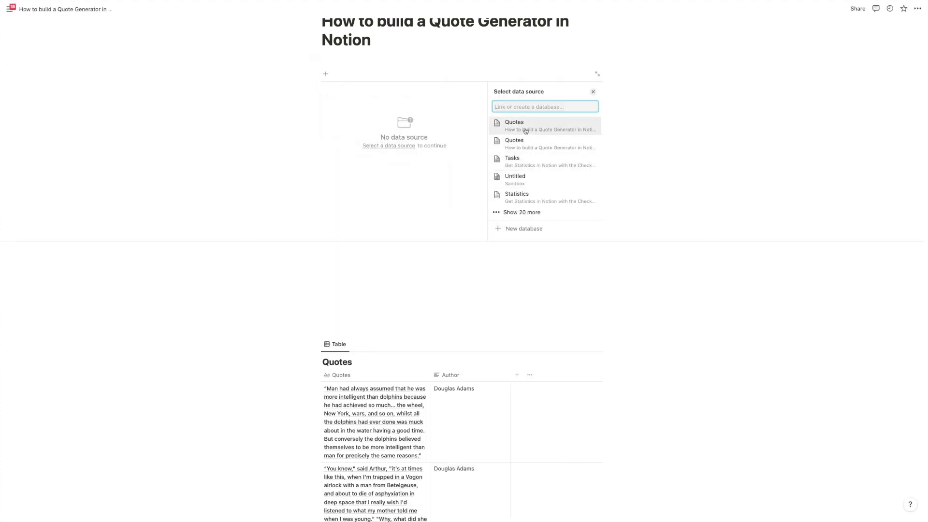
left_click(526, 127)
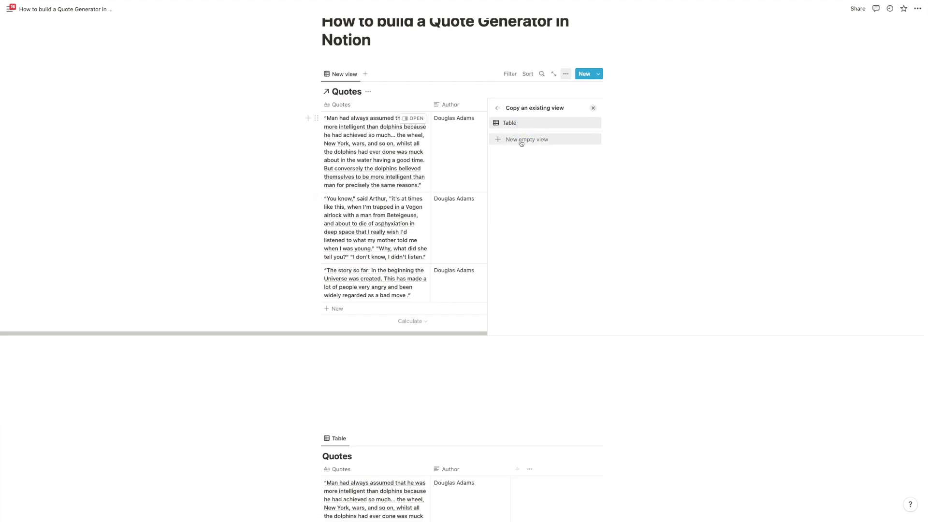
left_click(521, 142)
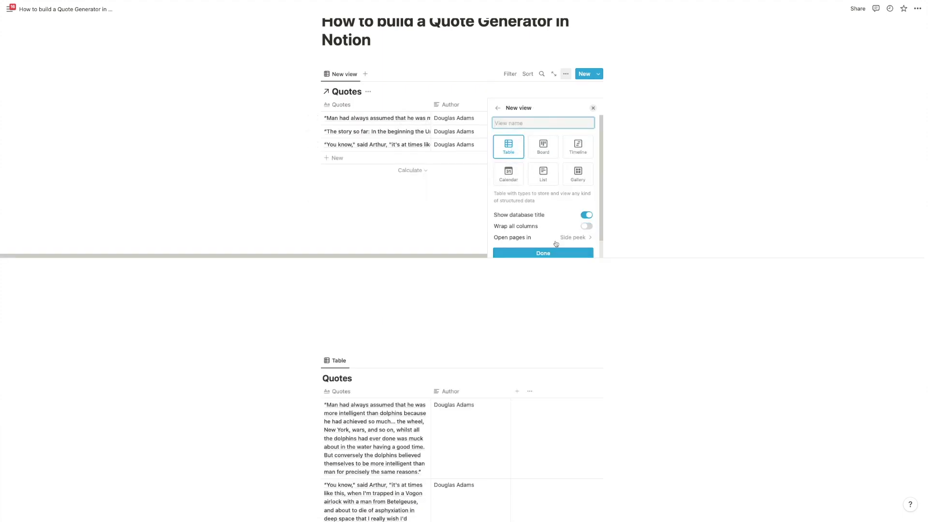
Lay the linked view out as a gallery with no title and no card preview
left_click(587, 214)
left_click(574, 165)
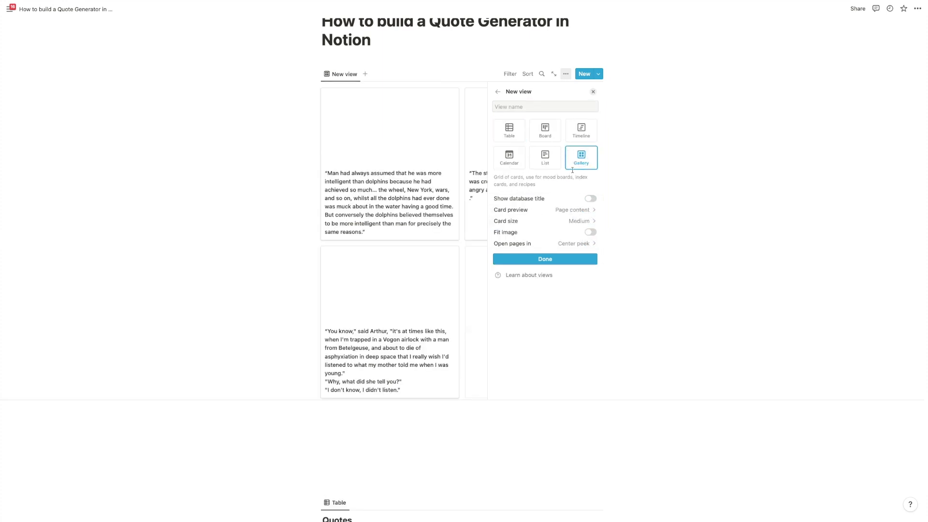
left_click(576, 209)
left_click(557, 221)
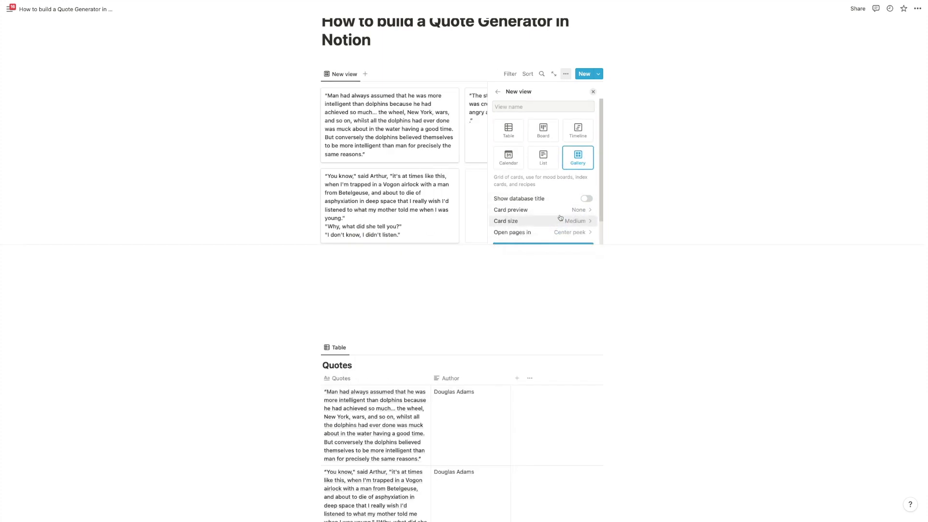
scroll(557, 203, "down", 2)
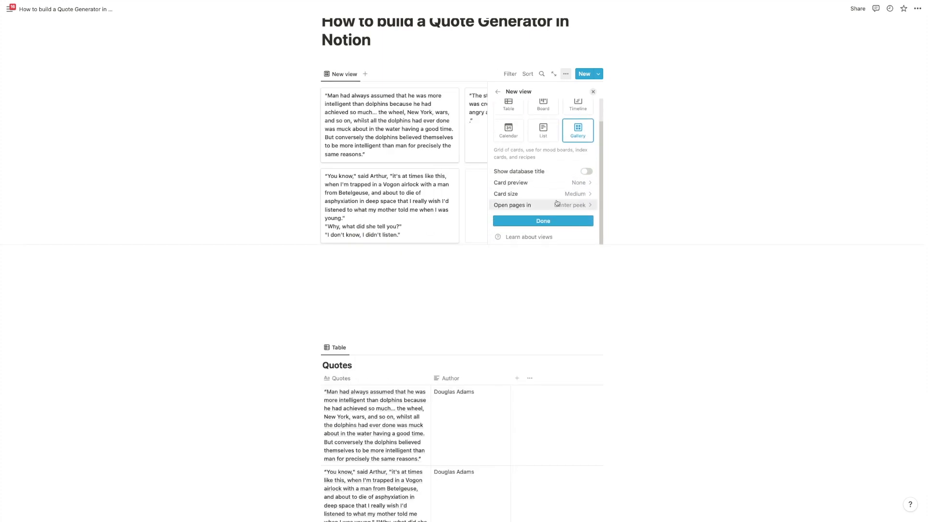
left_click(551, 220)
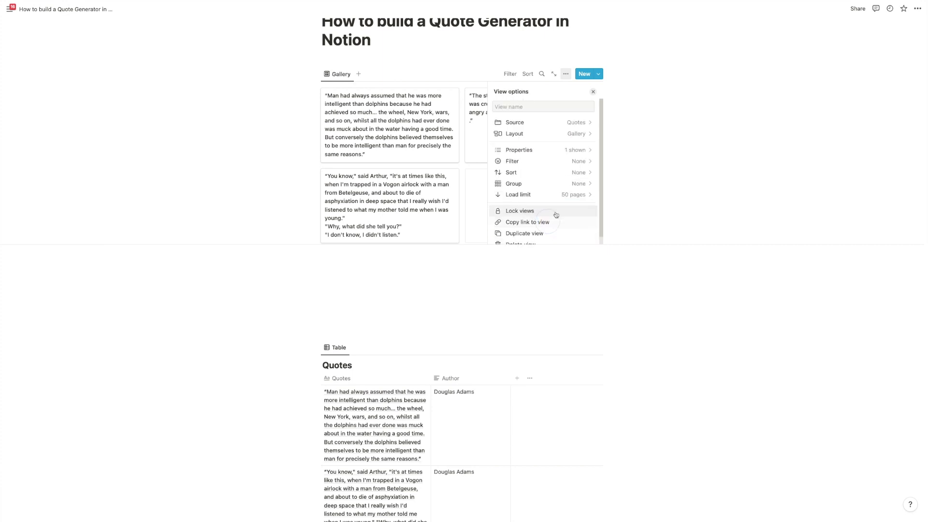
Show the Author property on each gallery card
left_click(547, 151)
left_click(585, 163)
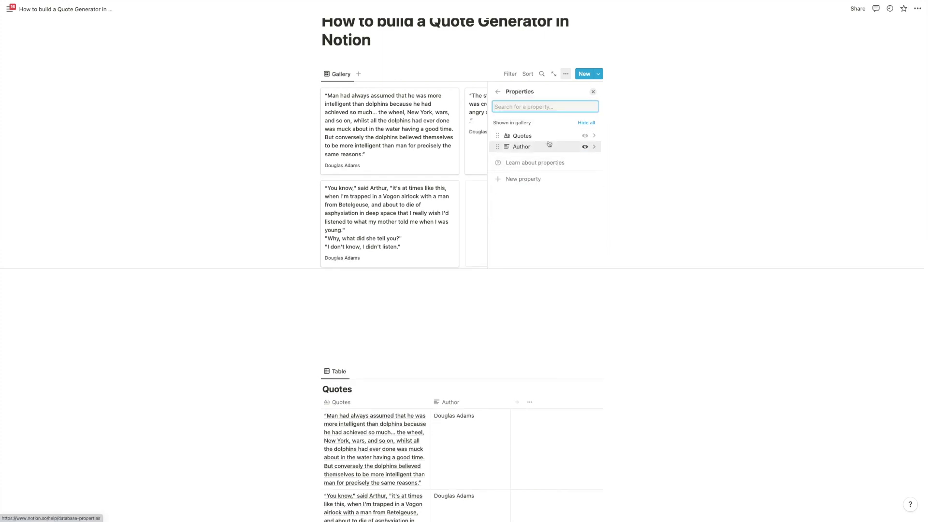
left_click(297, 141)
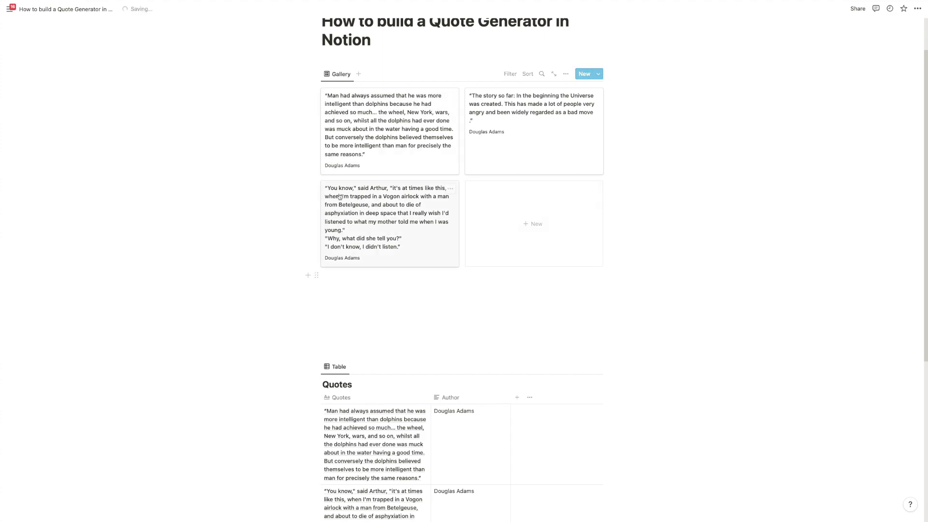
scroll(464, 150, "down", 3)
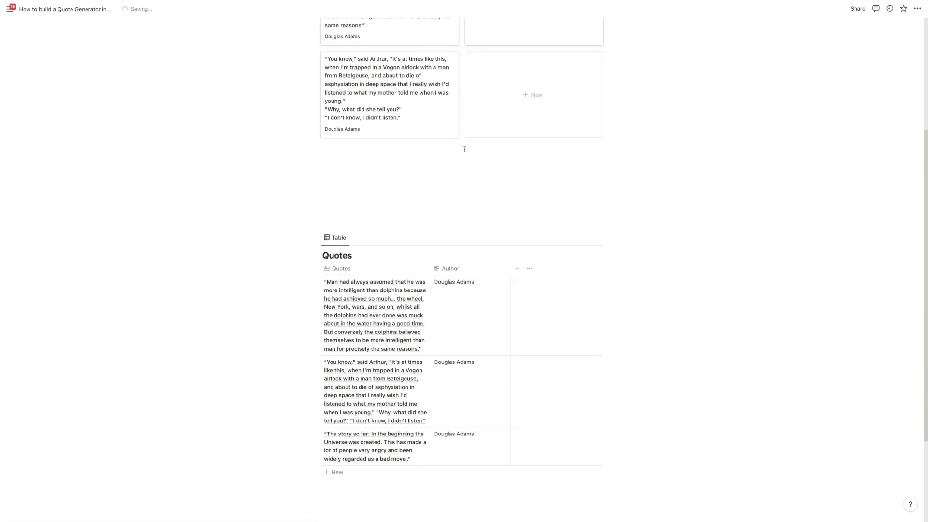
scroll(464, 149, "up", 4)
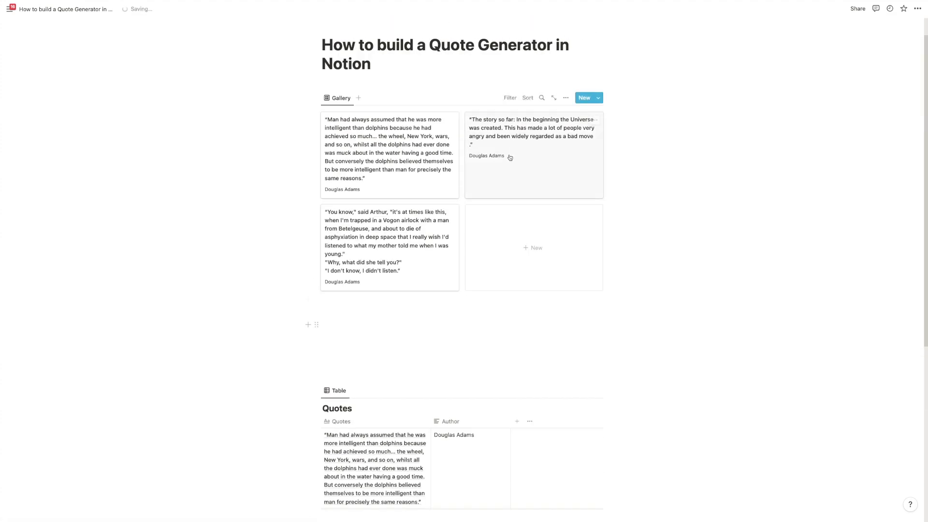
Set the gallery's load limit to 10 pages
left_click(566, 102)
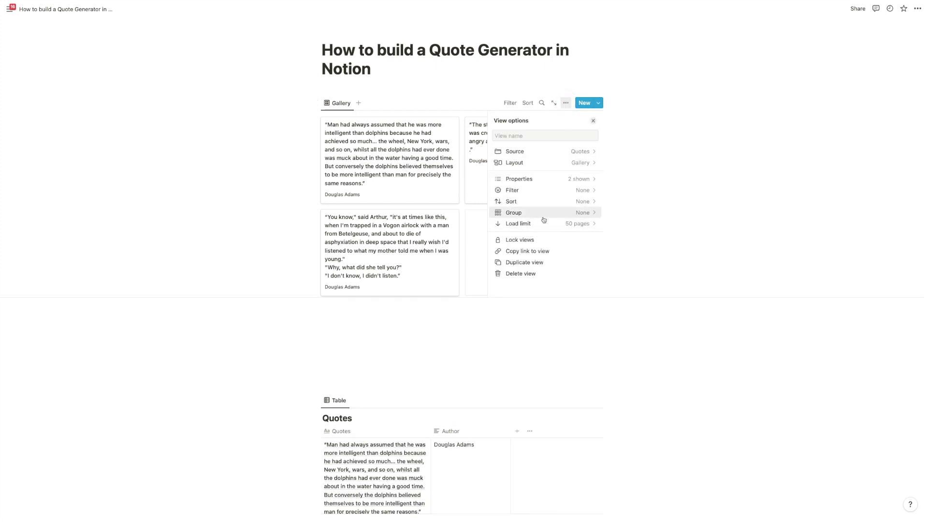
left_click(544, 223)
left_click(520, 237)
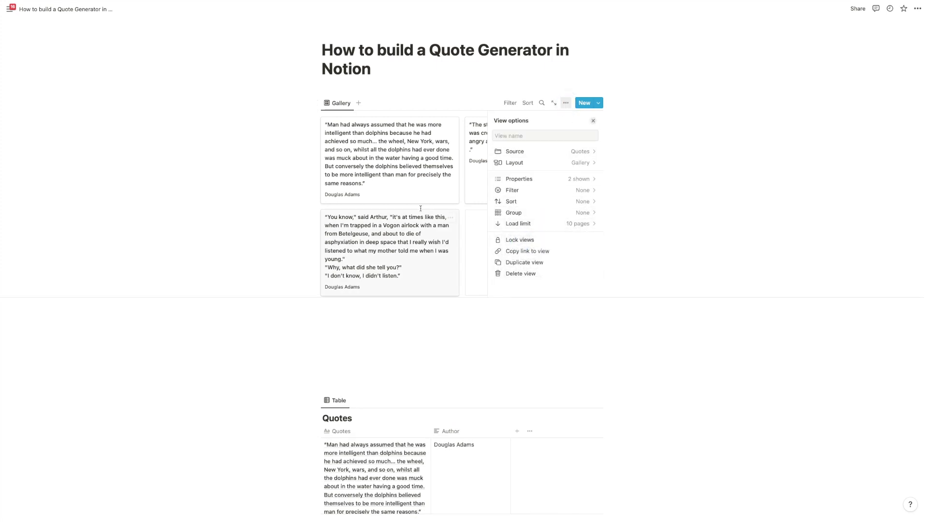
left_click(288, 201)
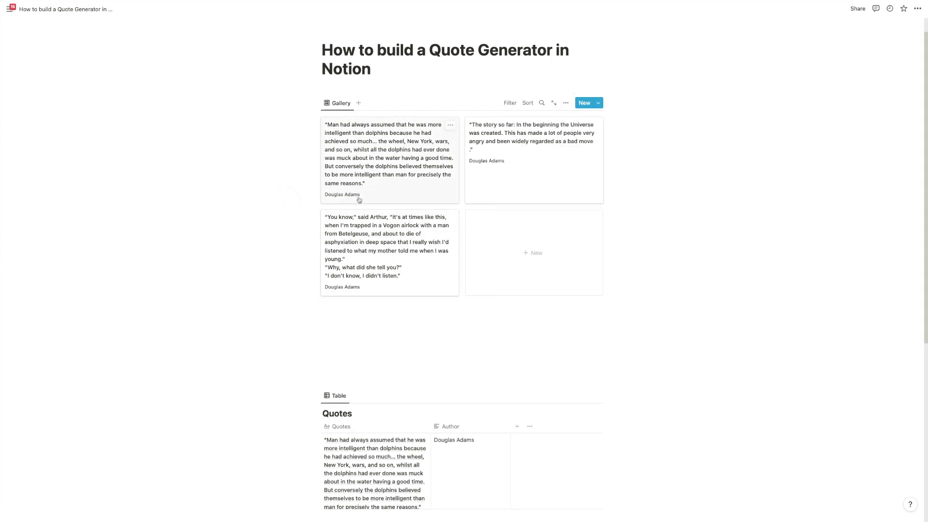
scroll(365, 206, "down", 2)
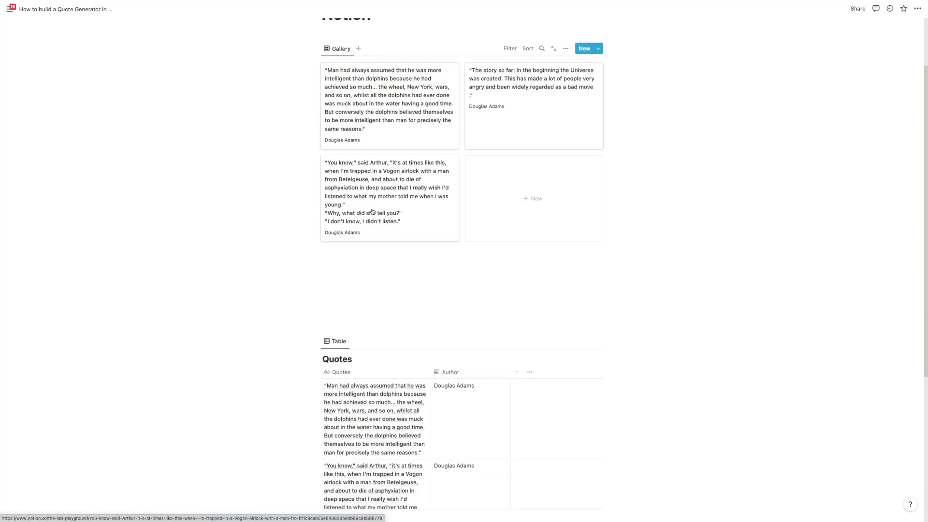
scroll(372, 211, "up", 3)
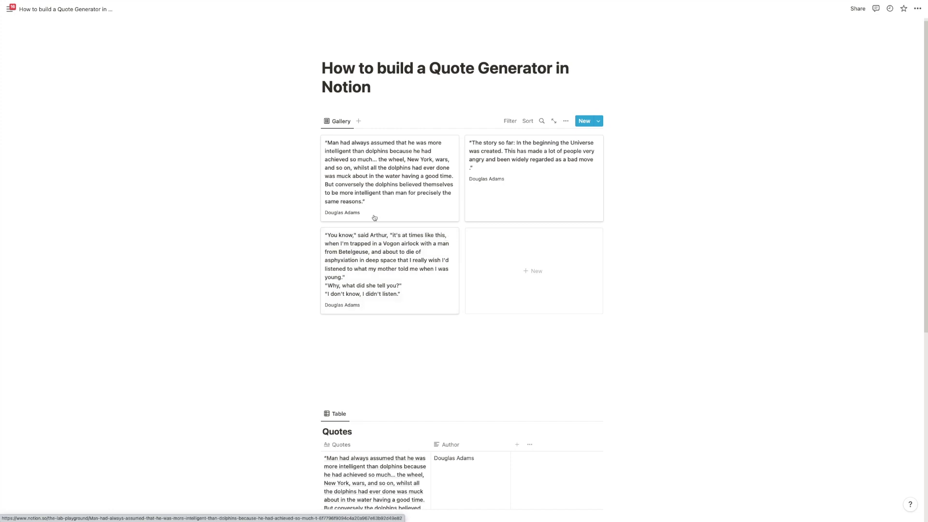
scroll(375, 218, "down", 1)
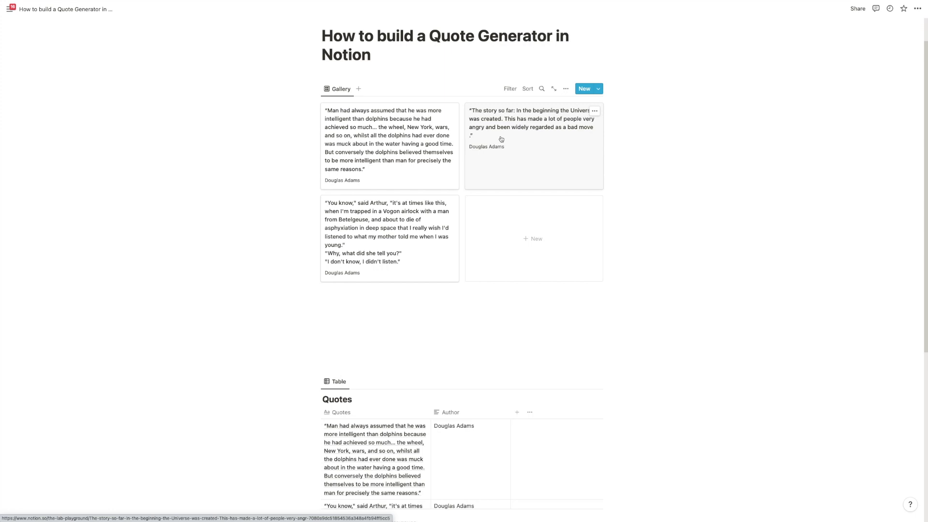
Add a Quotes filter to the gallery and test it with the value 'dol'
left_click(510, 89)
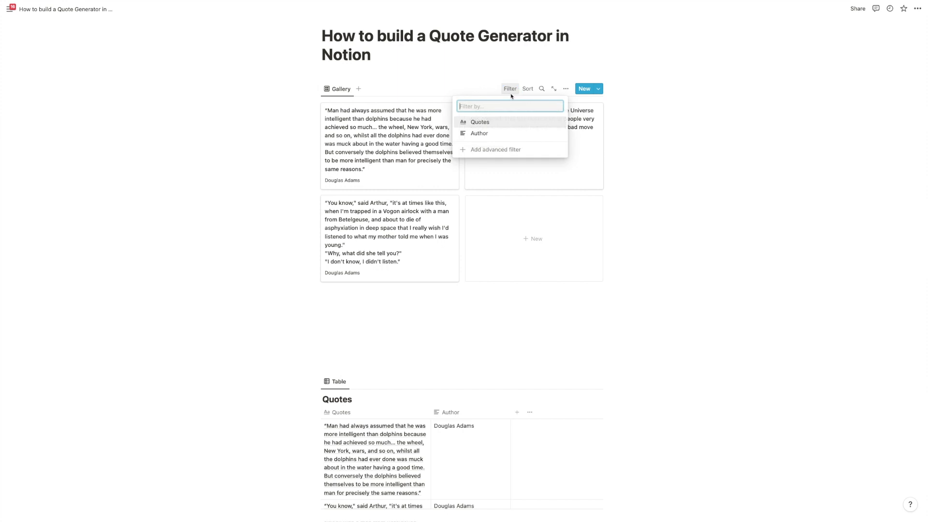
left_click(481, 122)
type("dolh")
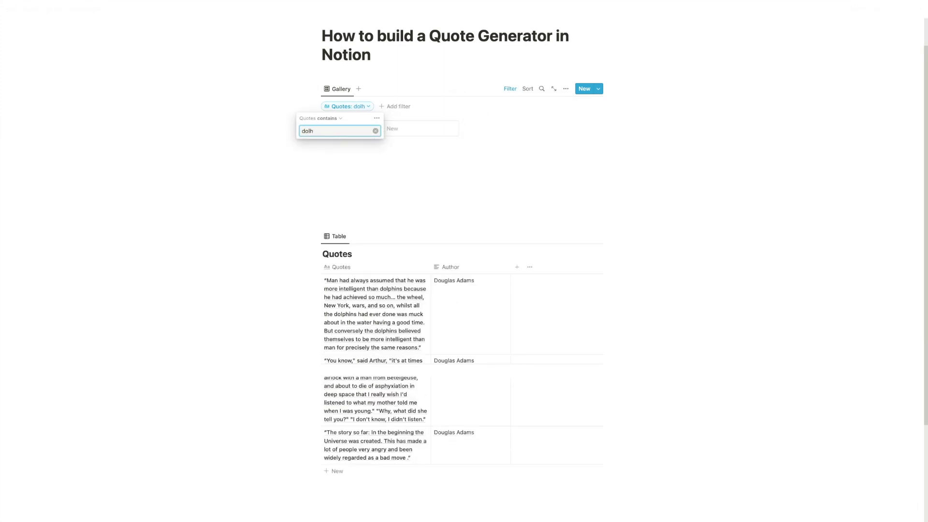
key("BackSpace")
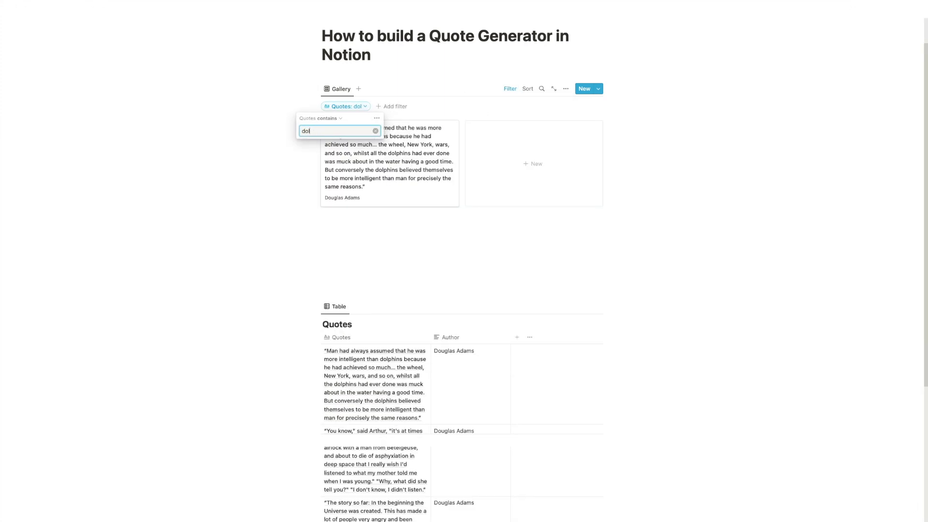
left_click(320, 227)
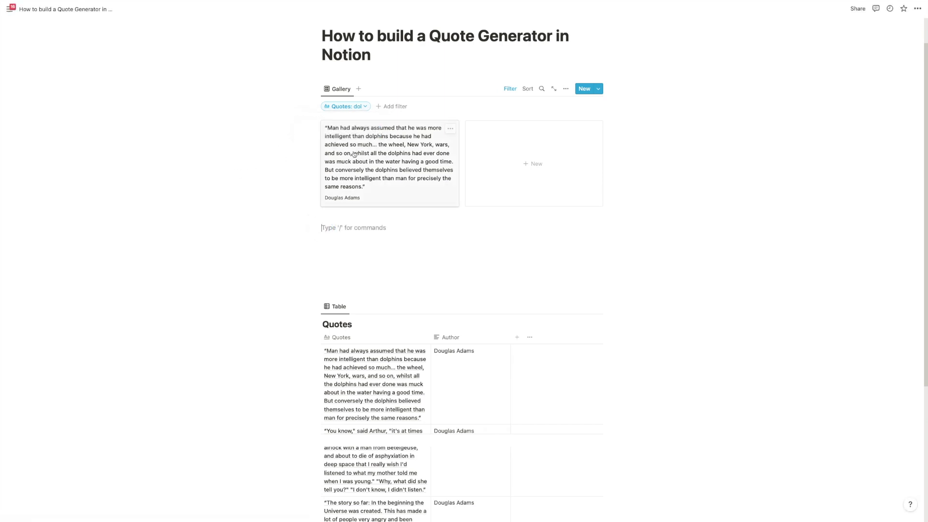
Empty the Quotes filter value so all three quotes show again
left_click(367, 110)
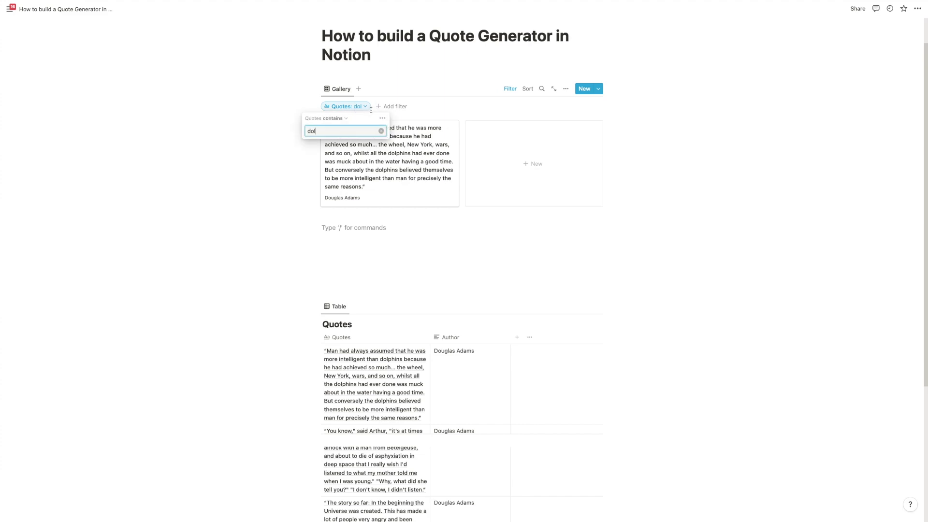
key("BackSpace")
key("BackSpace")
key("BackSpace")
left_click(305, 211)
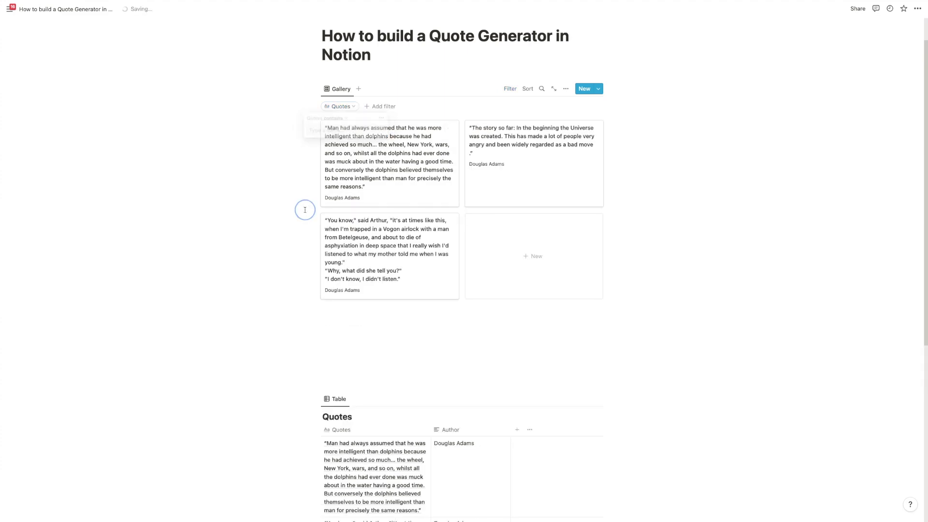
scroll(325, 235, "down", 6)
Add a Random Number column to the Quotes table with the Formula type
scroll(325, 235, "down", 1)
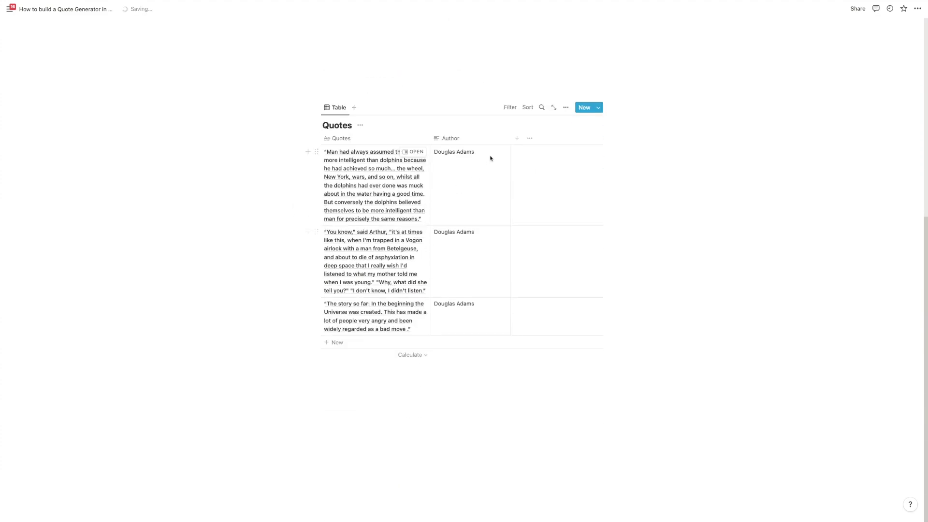
left_click(517, 141)
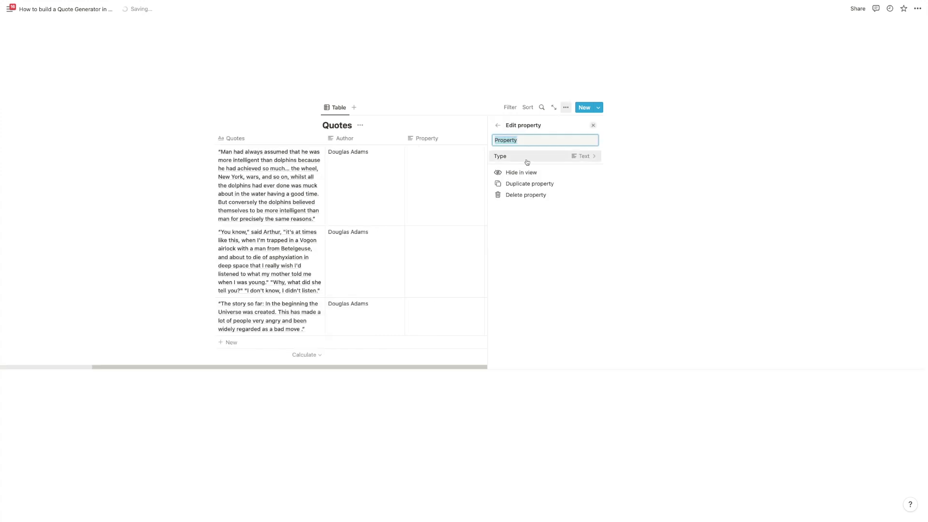
type("R")
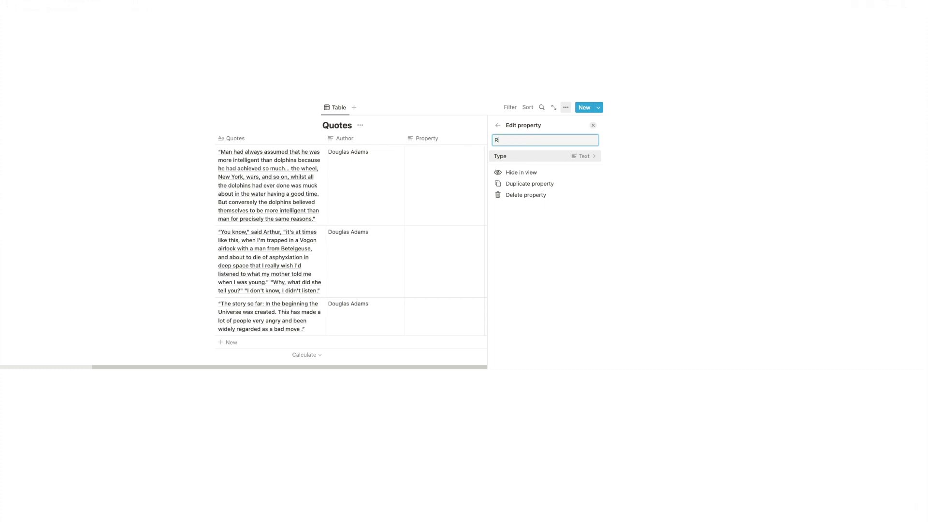
type("andom Number")
left_click(536, 160)
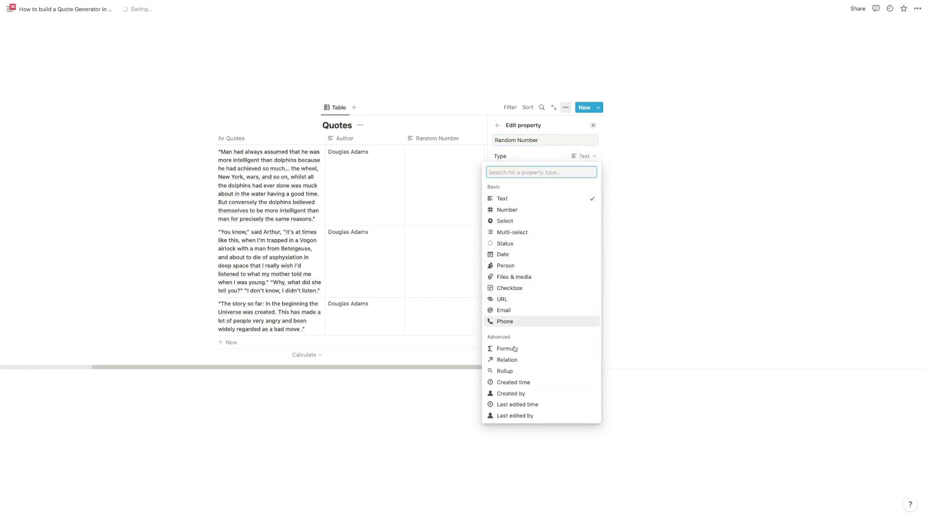
left_click(511, 349)
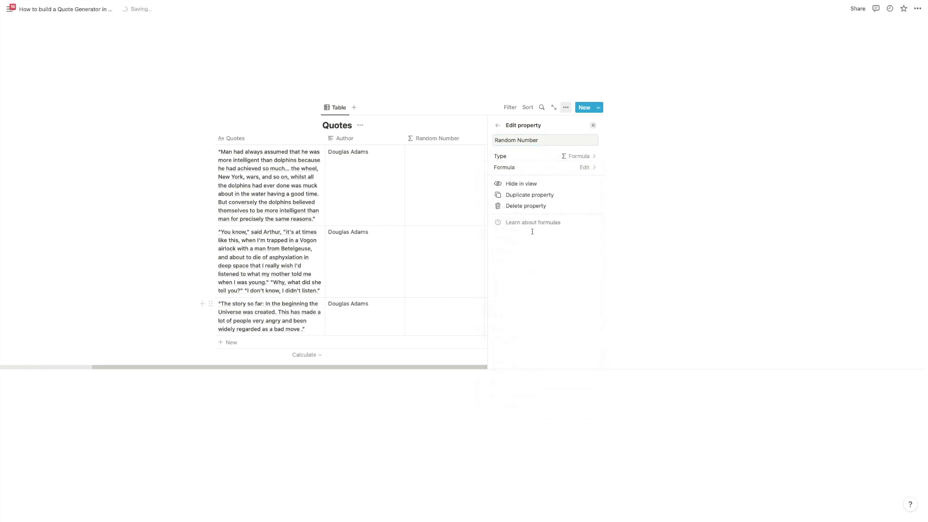
Set the Random Number formula to id()
left_click(549, 169)
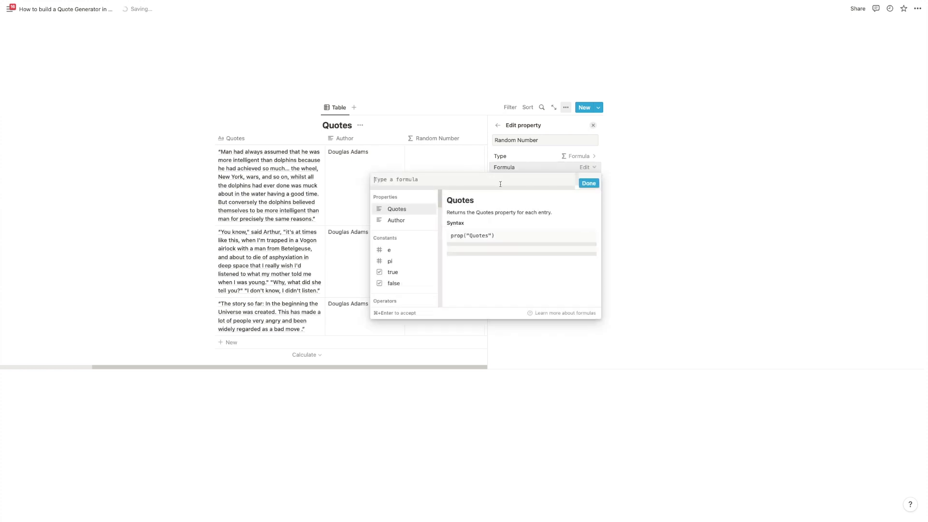
type("random")
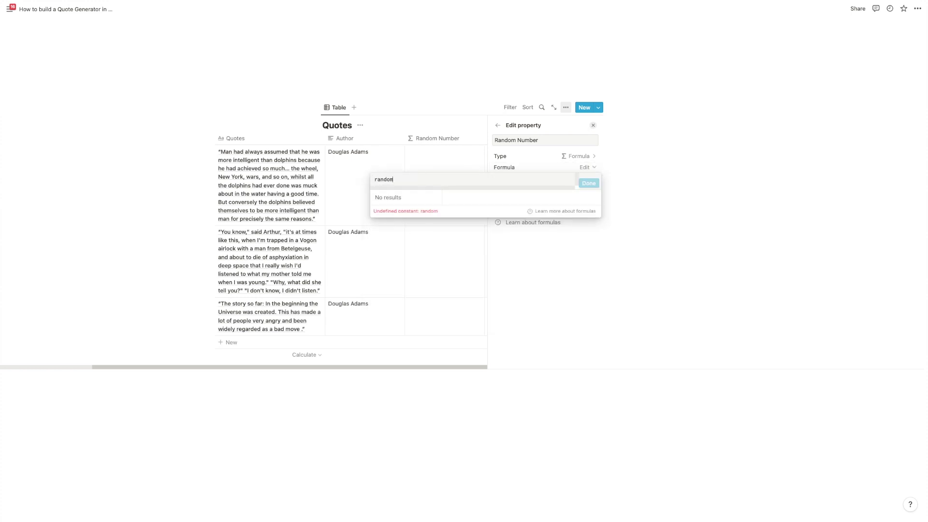
key("BackSpace")
key("BackSpace")
key("BackSpace")
key("BackSpace")
key("BackSpace")
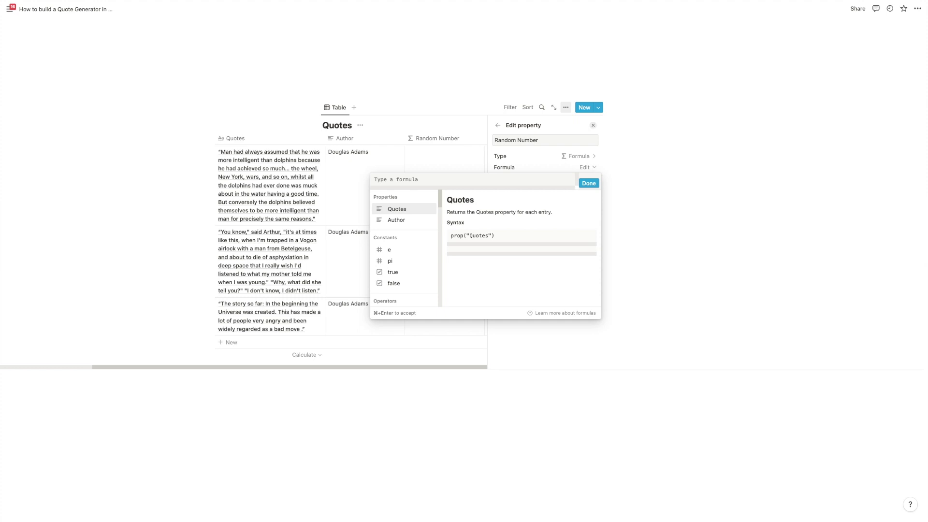
key("super+c")
left_click(460, 183)
type("id()")
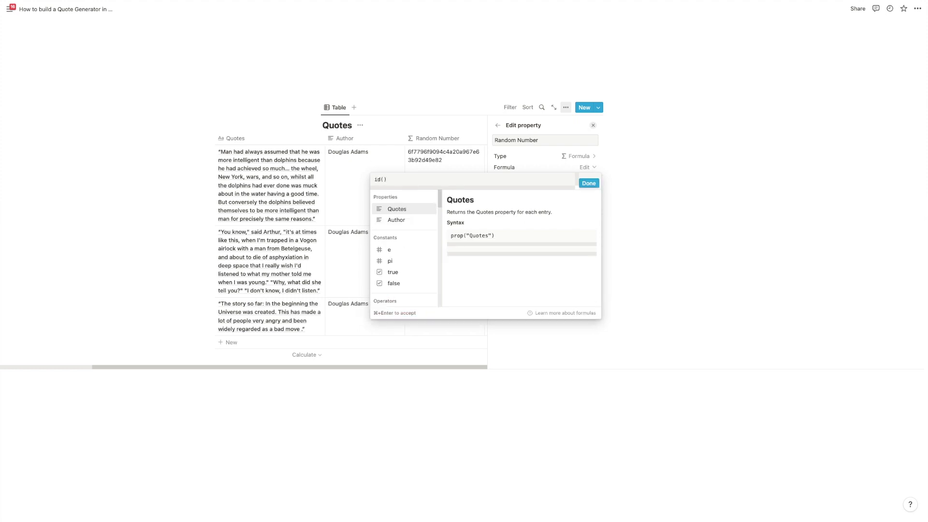
left_click(589, 183)
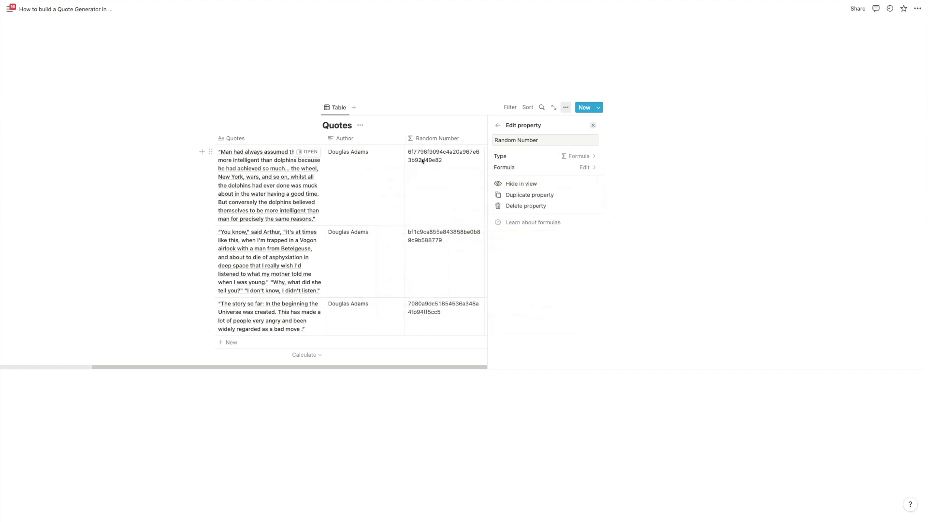
left_click(405, 101)
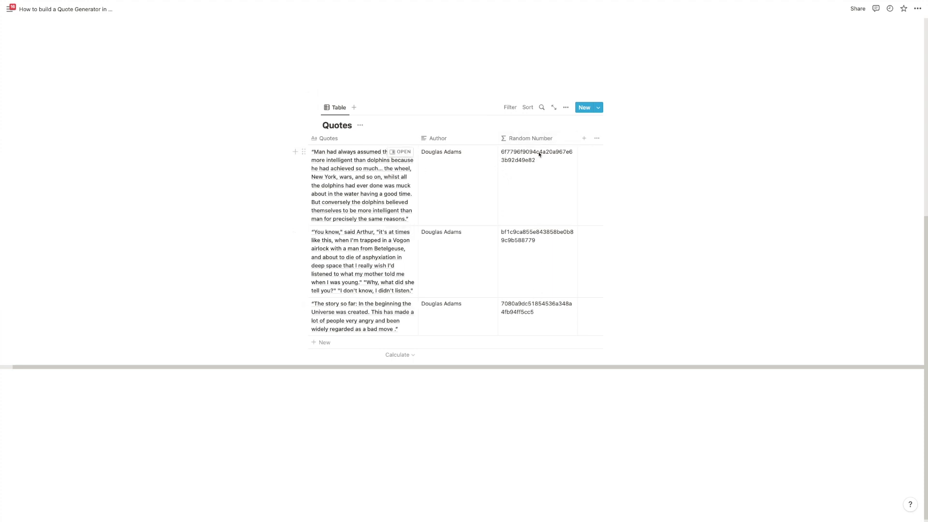
Replace id() in the Random Number formula with the pasted mod-based pseudo-random formula
left_click(528, 178)
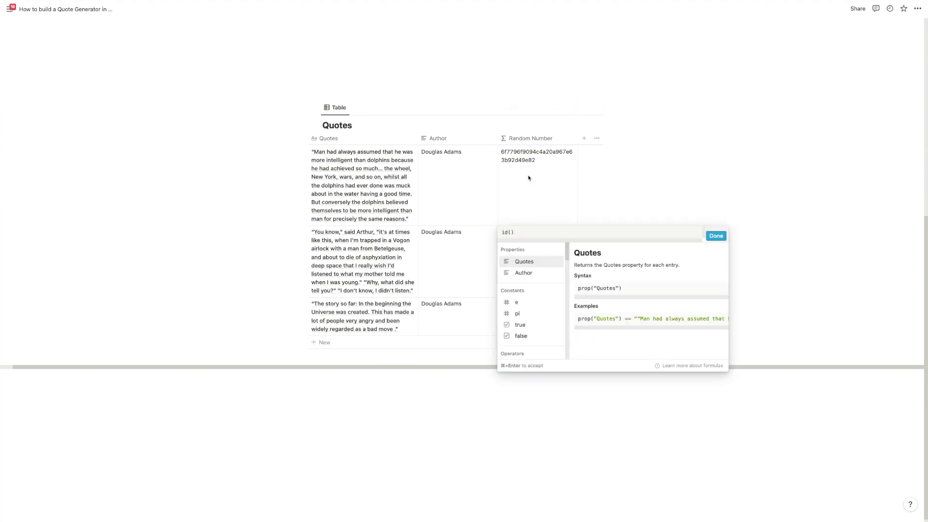
left_click_drag(516, 232, 495, 231)
key("super+v")
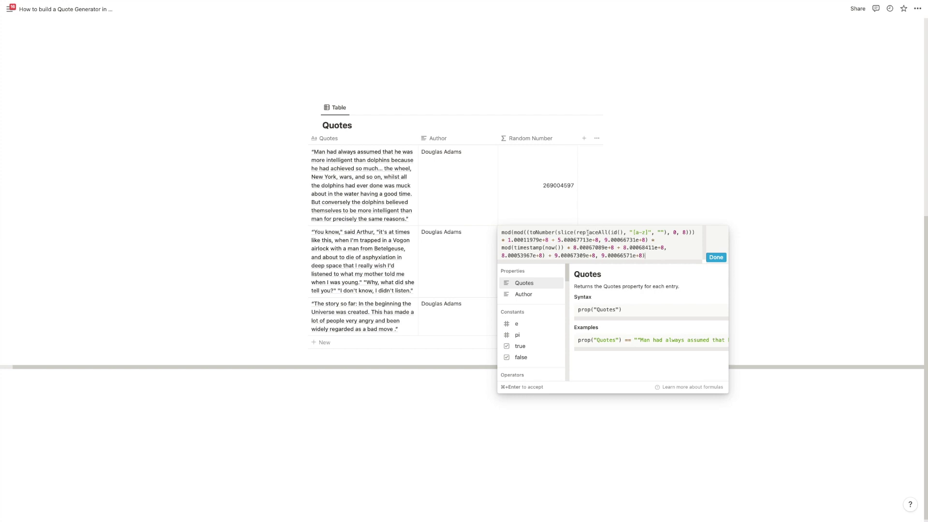
Inspect the formula's parts: id(, slice length 8, the 1.00011979e+8 + 5 term, timestamp(now())
left_click_drag(611, 232, 649, 231)
left_click(648, 231)
double_click(683, 232)
left_click(682, 234)
double_click(684, 233)
left_click(672, 241)
left_click_drag(507, 239, 568, 244)
left_click(569, 244)
left_click_drag(503, 245, 559, 244)
left_click(560, 246)
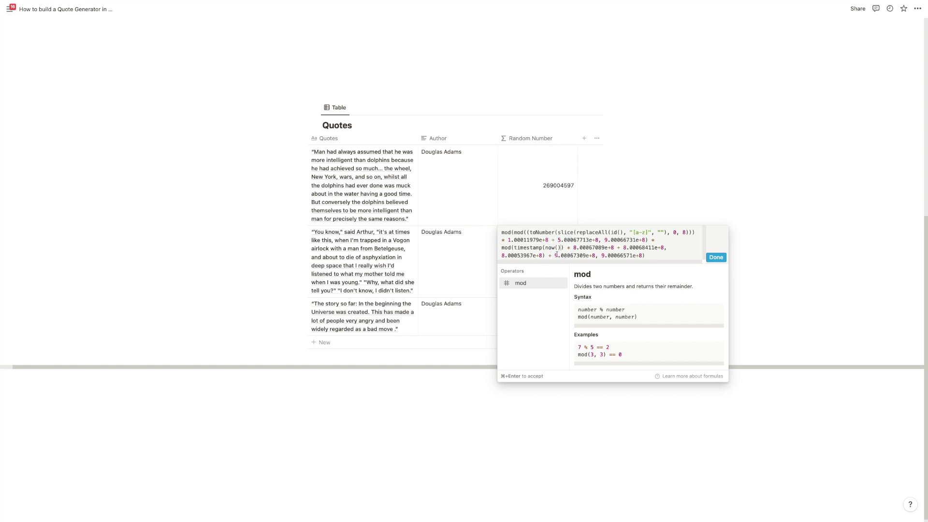
key("super+a")
Try toNumber(now()) as the formula, then paste back the nested mod id()/timestamp formula
type("no")
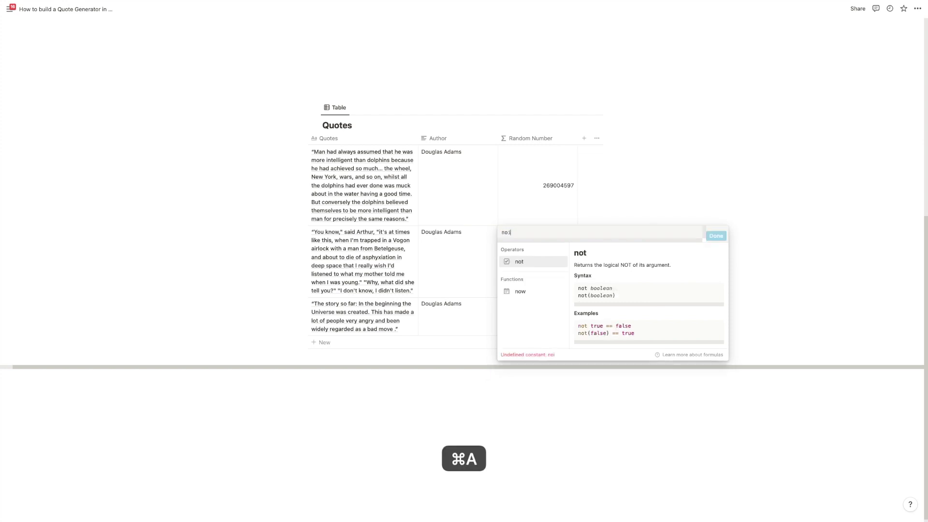
type("w")
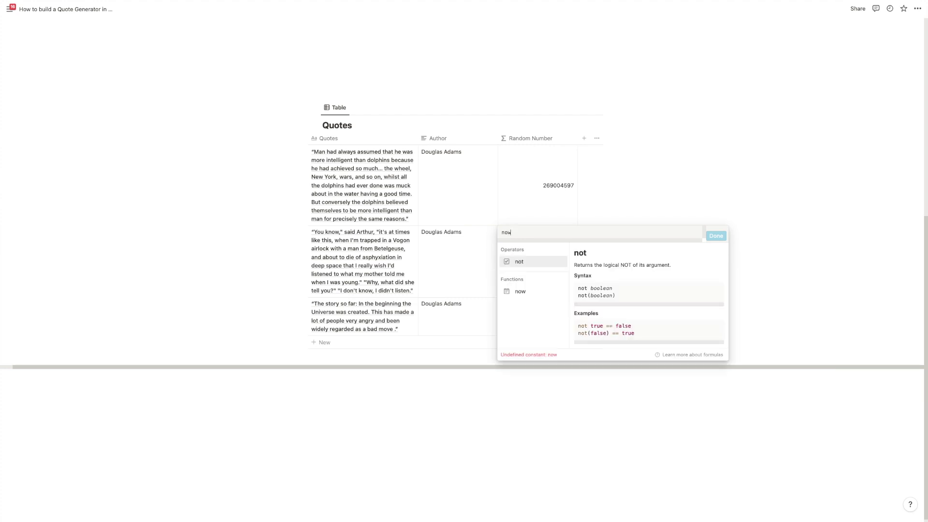
type("()")
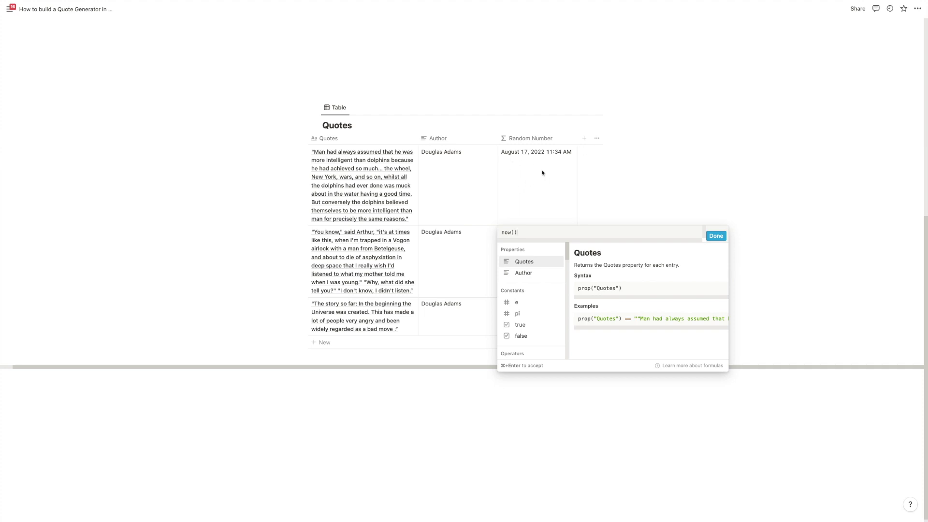
left_click(499, 233)
type("toNumber(")
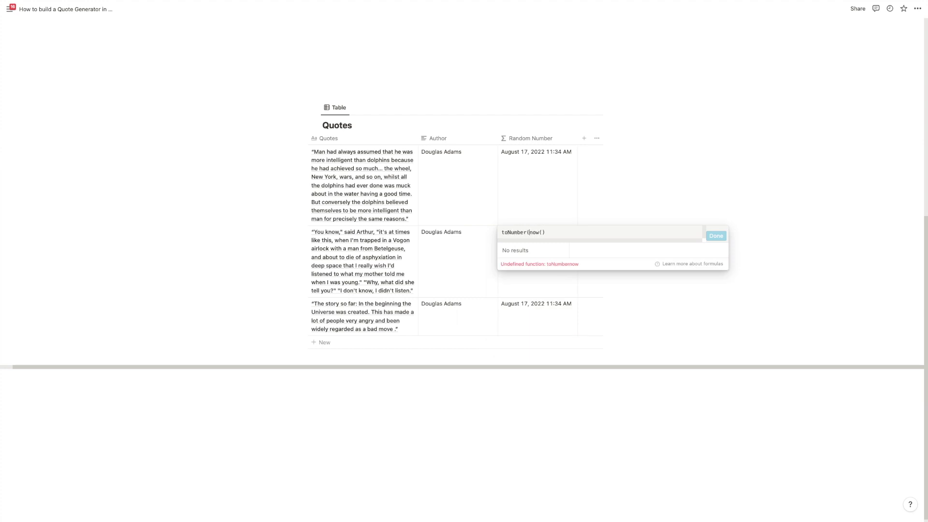
left_click(553, 235)
type(")")
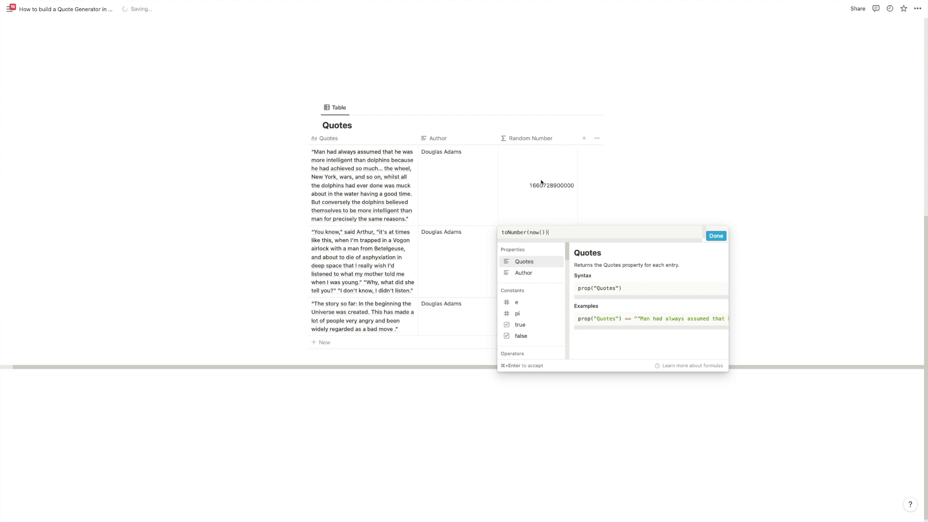
key("super+a")
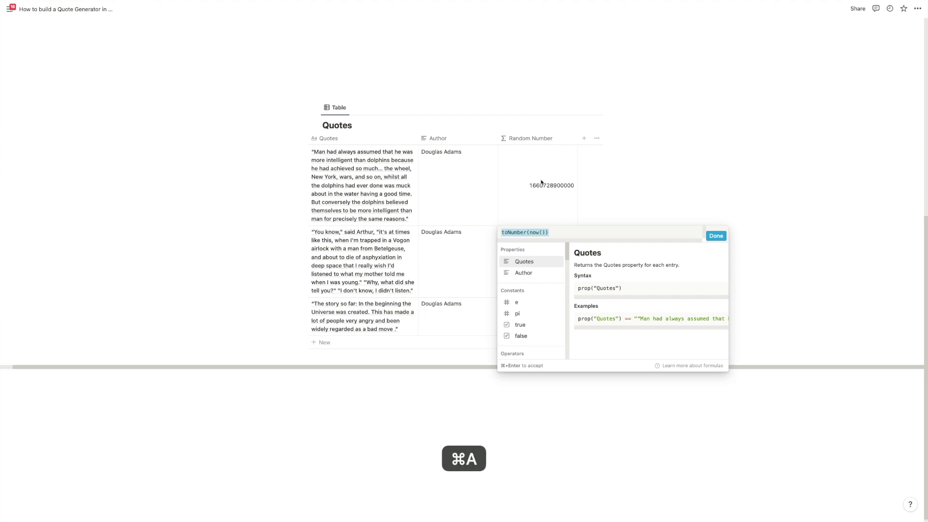
key("super+v")
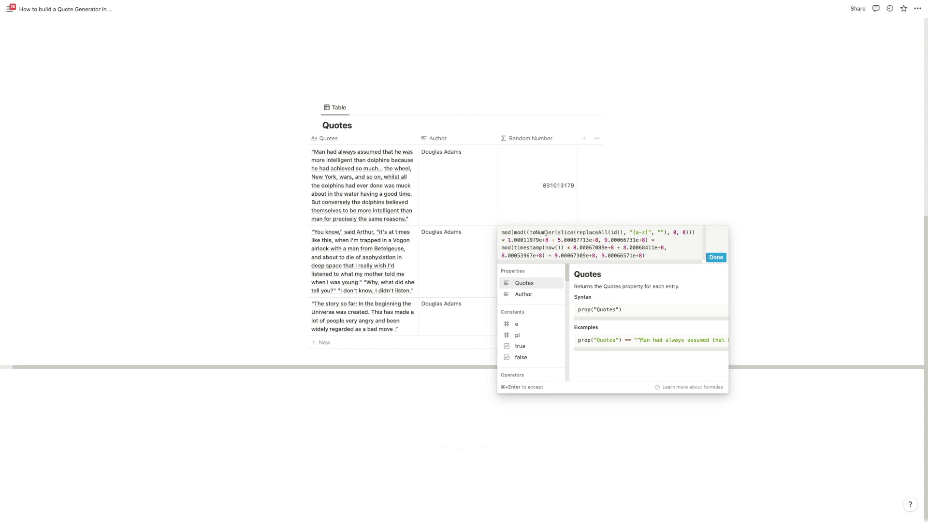
left_click(517, 232)
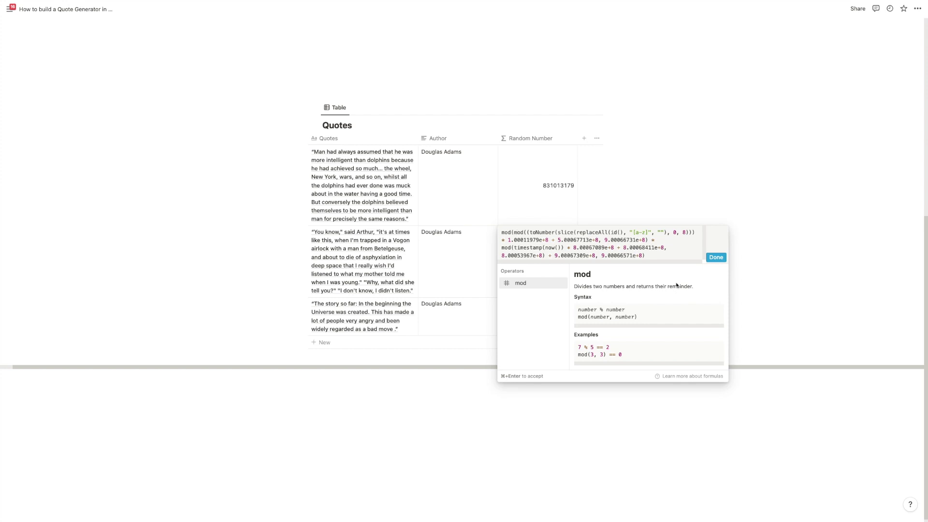
left_click(716, 257)
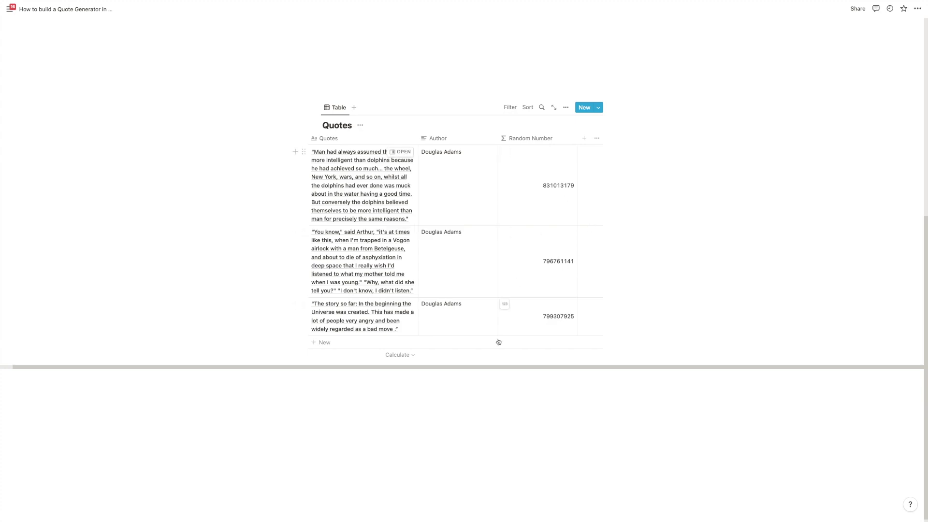
Sort the Quotes table by Random Number ascending and preview the top quote's page
scroll(532, 198, "up", 3)
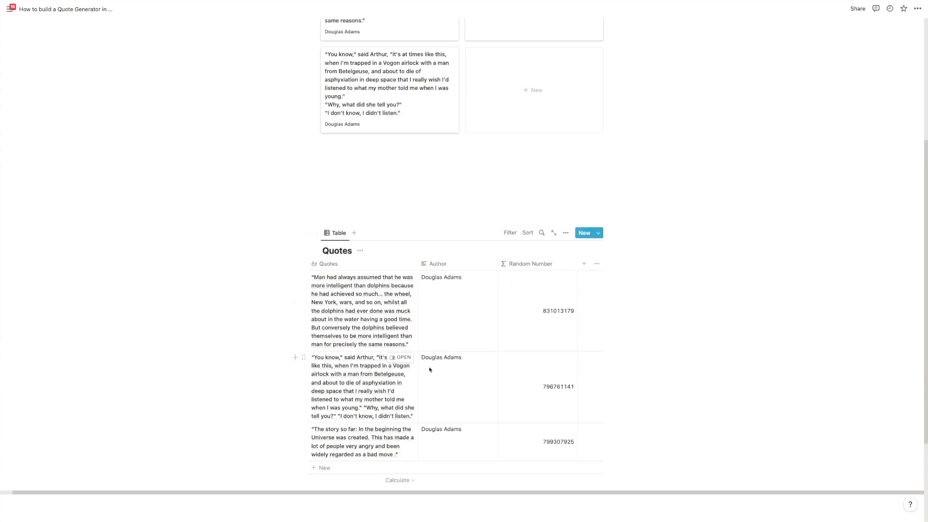
scroll(503, 271, "down", 2)
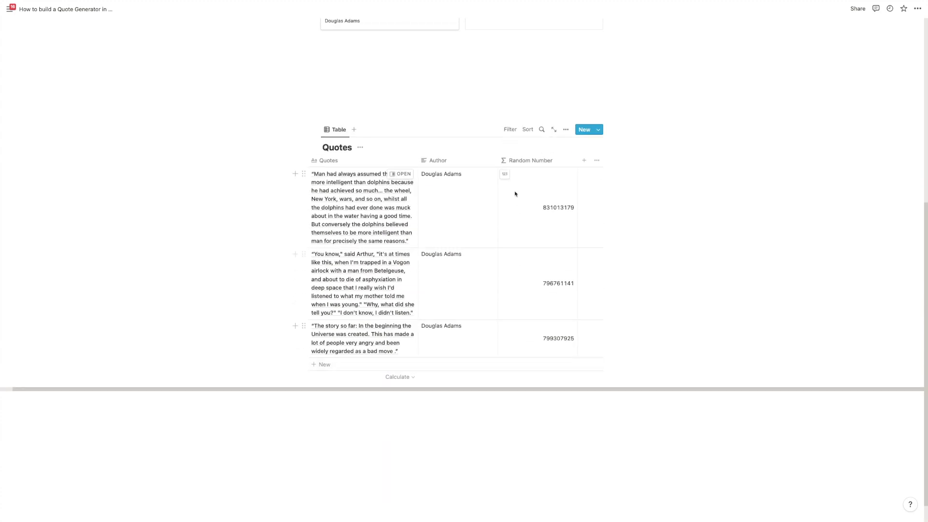
left_click(529, 129)
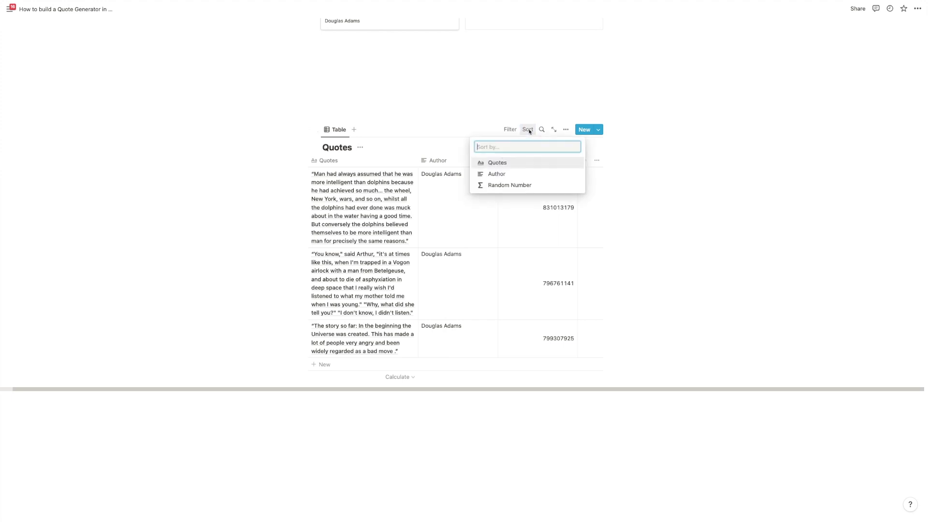
left_click(481, 184)
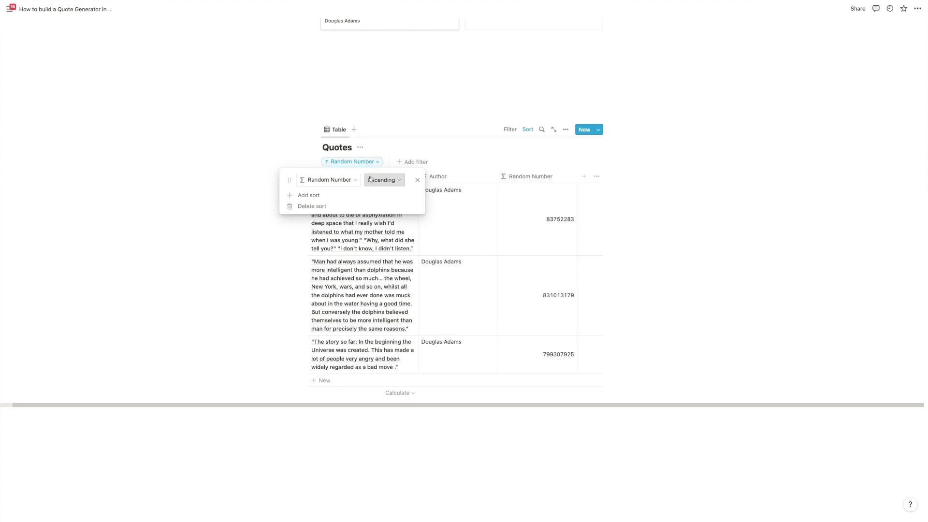
left_click(283, 149)
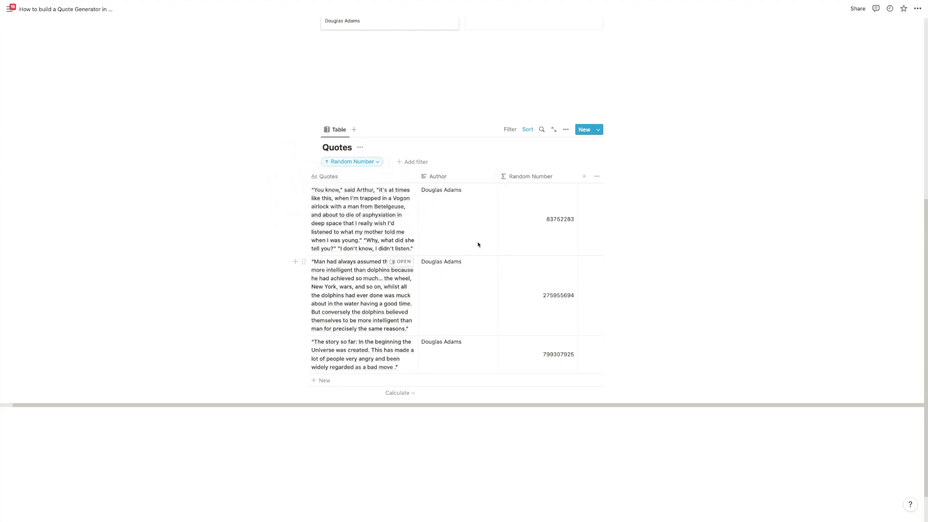
scroll(459, 194, "down", 1)
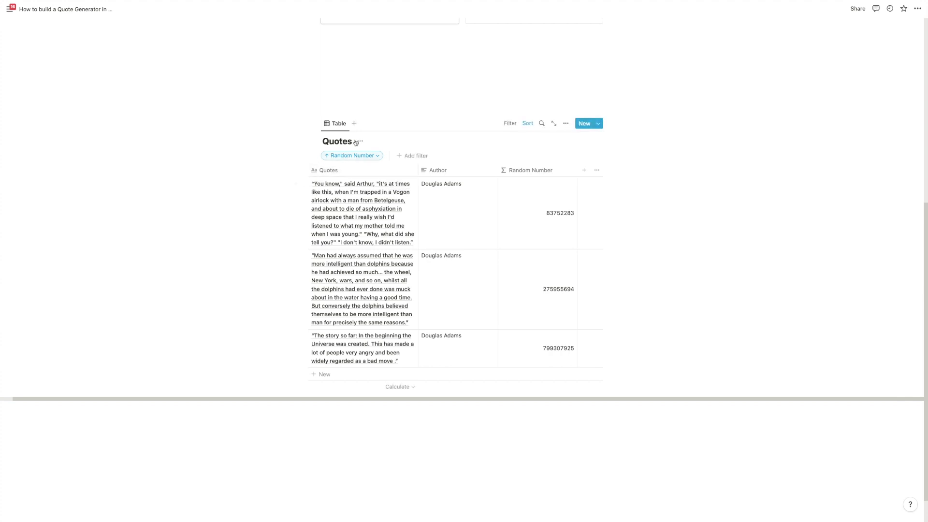
scroll(340, 159, "up", 2)
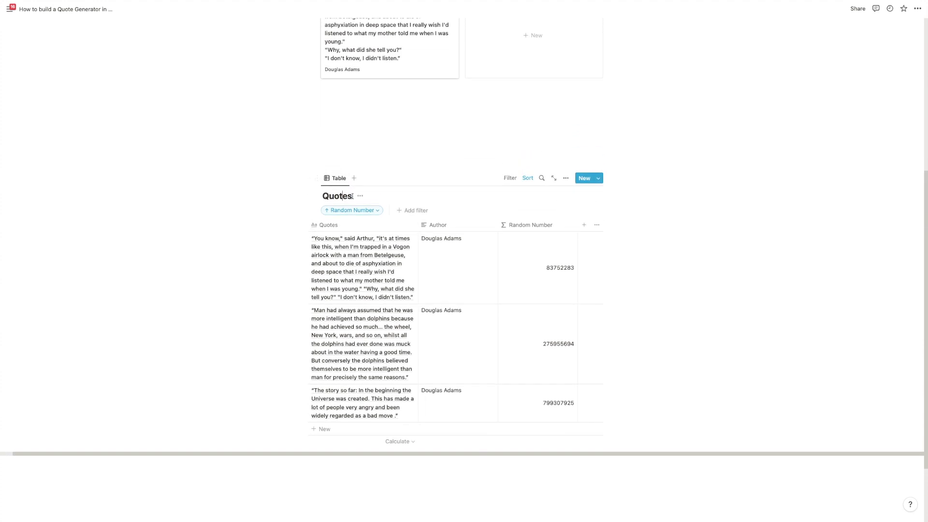
left_click(400, 239)
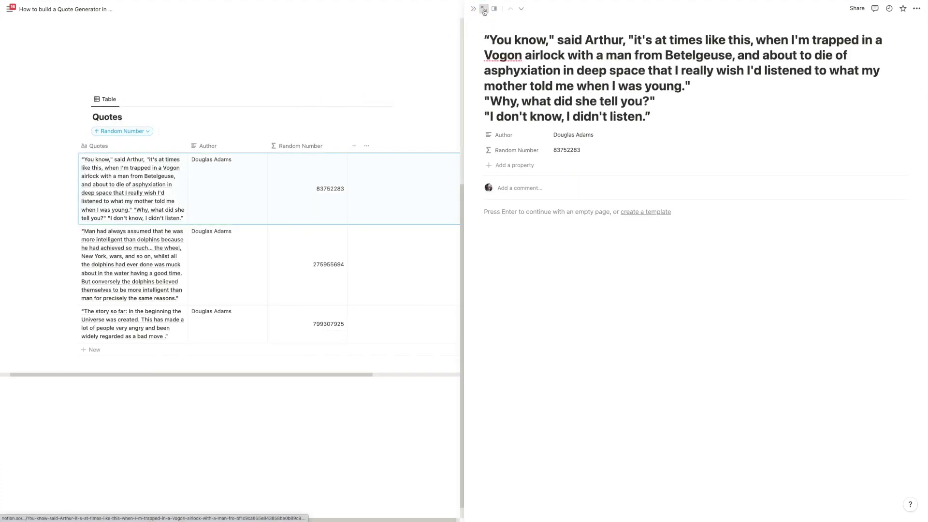
left_click(484, 9)
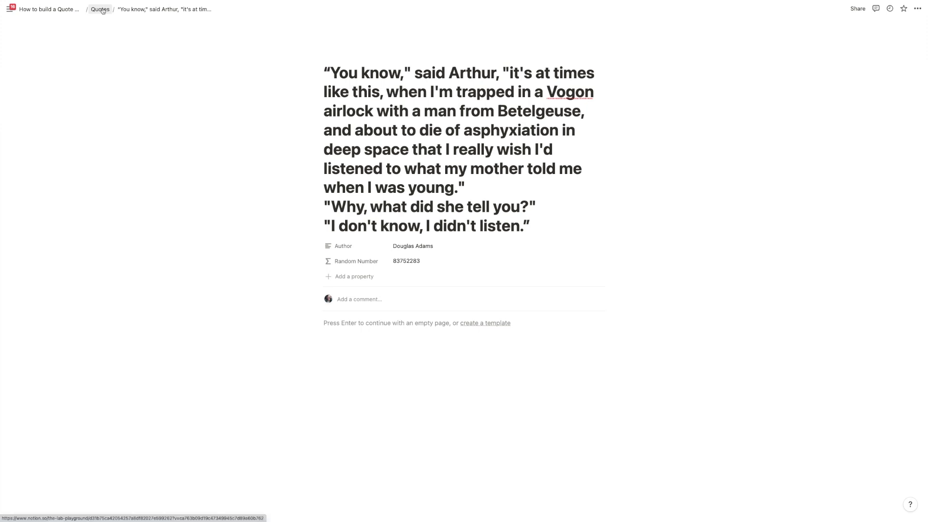
left_click(87, 12)
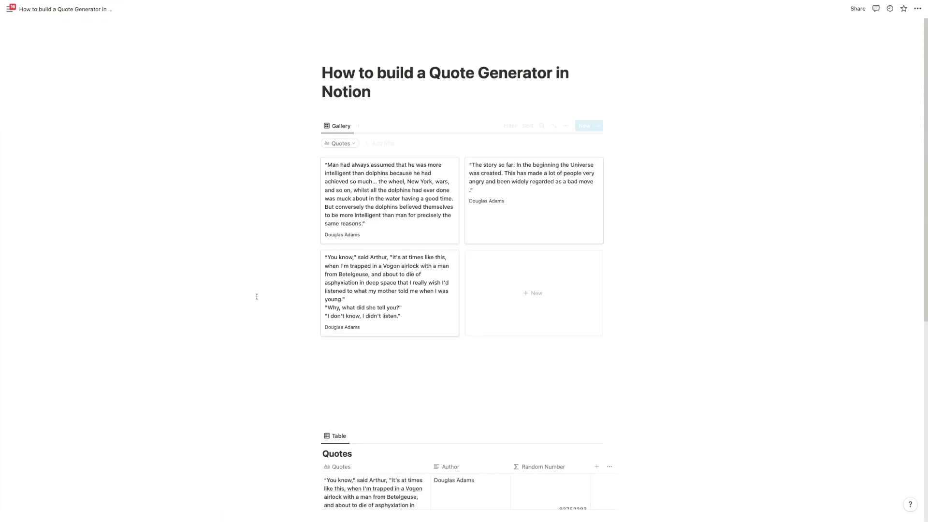
scroll(349, 291, "down", 3)
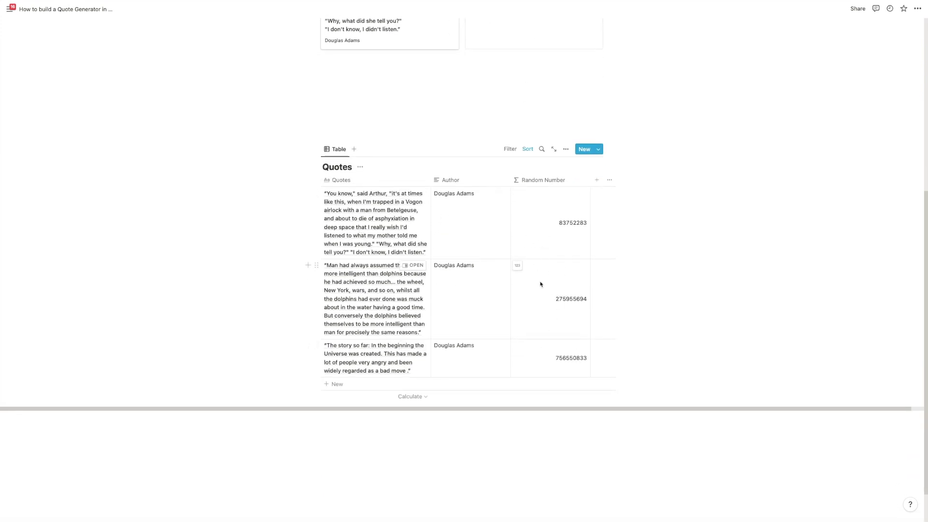
scroll(544, 218, "down", 1)
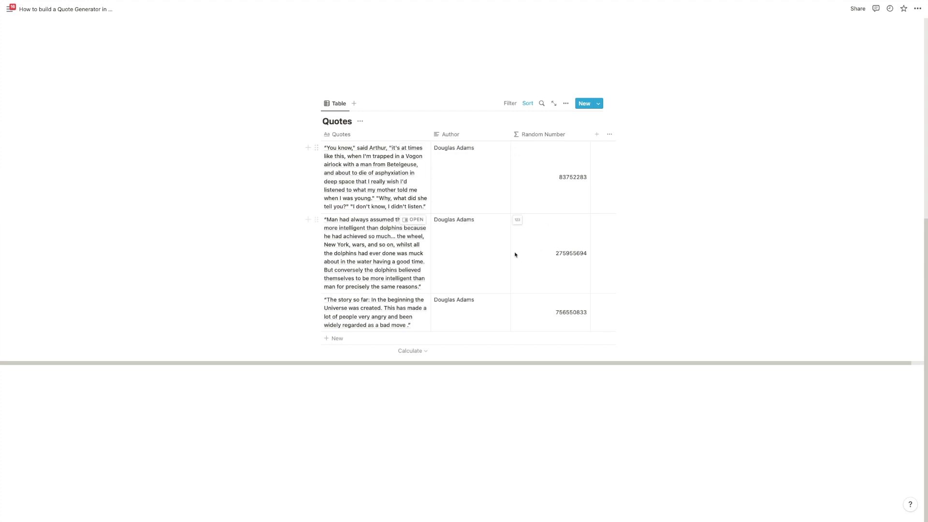
scroll(516, 251, "up", 1)
scroll(513, 310, "up", 1)
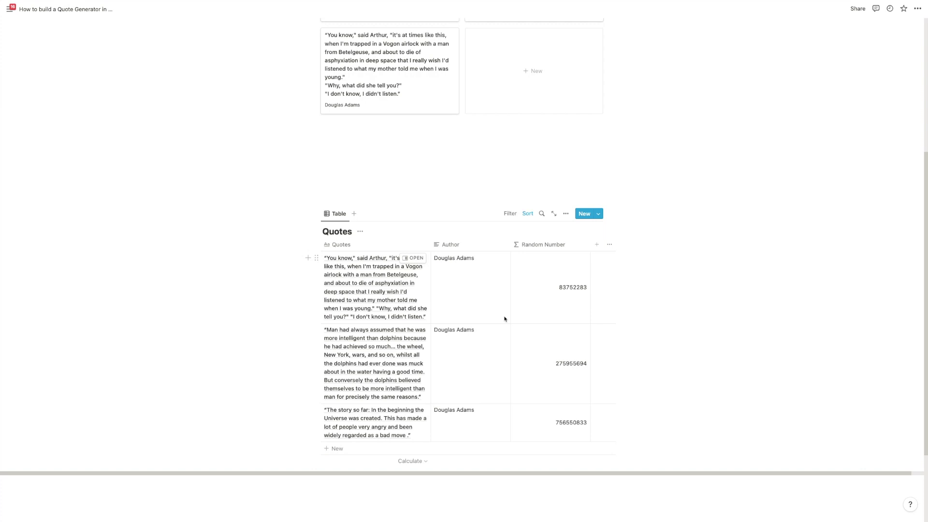
scroll(504, 319, "up", 1)
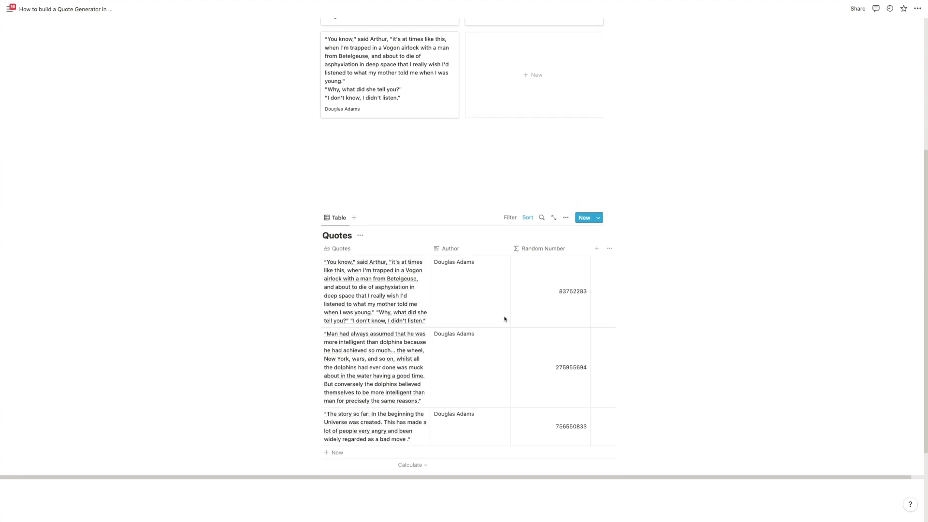
scroll(504, 319, "up", 5)
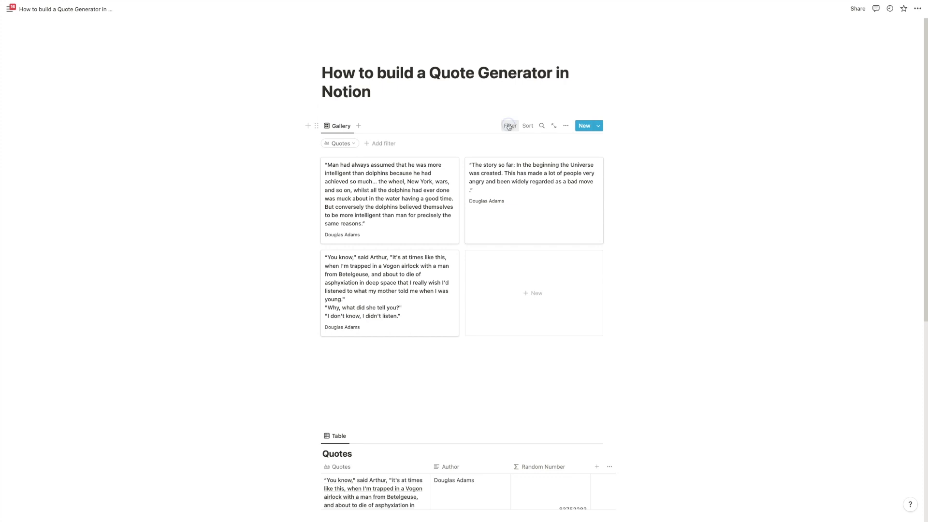
Delete the gallery's existing Quotes filter
left_click(510, 127)
left_click(510, 126)
left_click(352, 144)
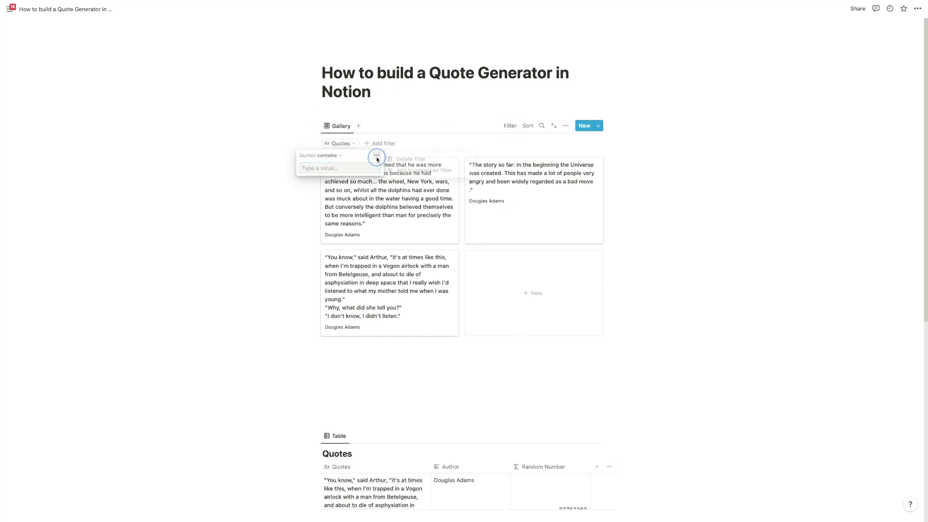
left_click(377, 155)
left_click(409, 161)
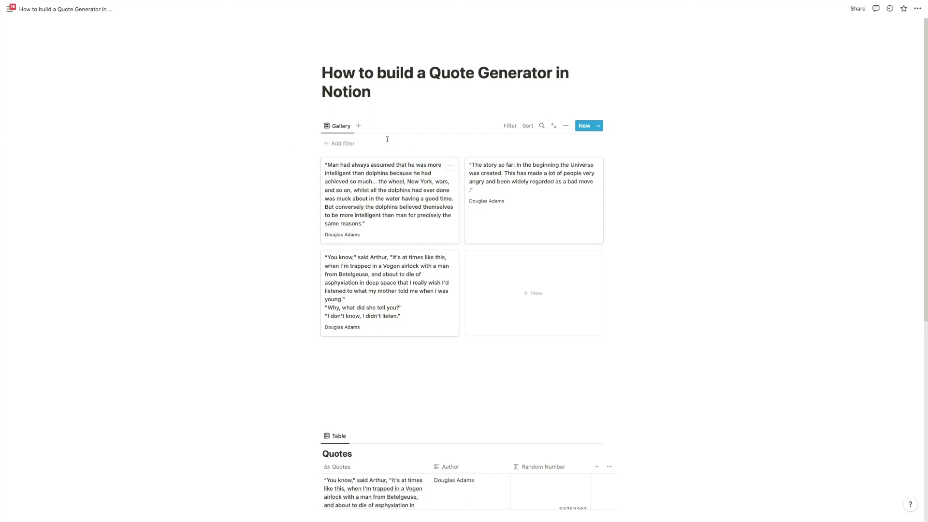
Try an advanced Random Number filter rule with greater-than-or-equal, then remove it
left_click(338, 144)
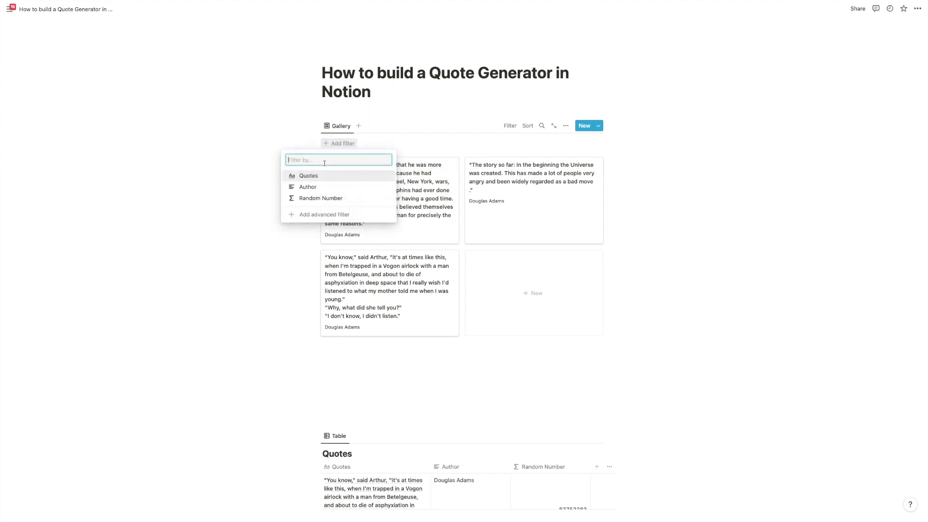
left_click(314, 198)
left_click(390, 156)
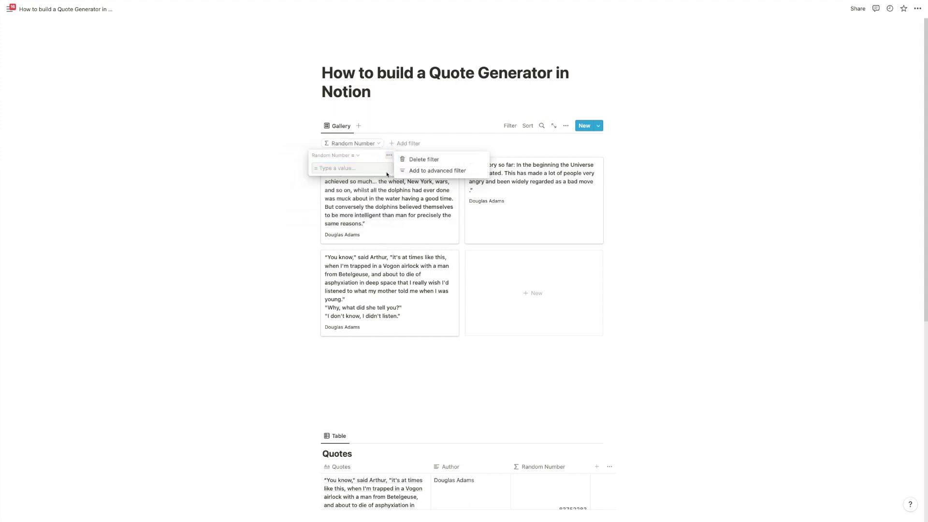
left_click(406, 170)
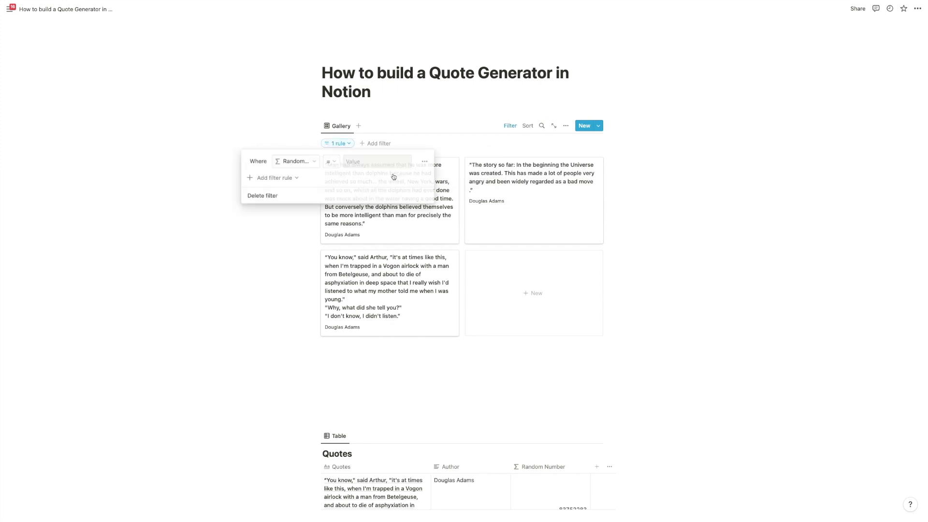
left_click(330, 161)
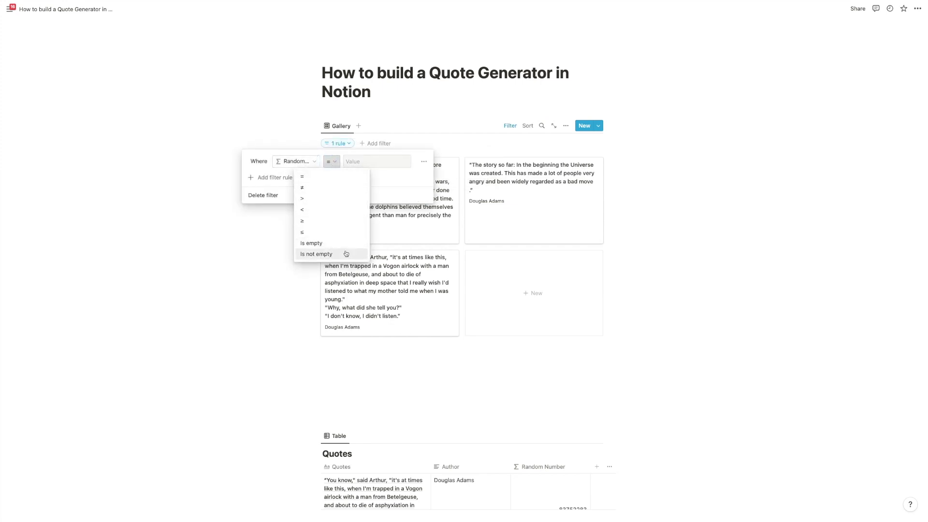
left_click(315, 200)
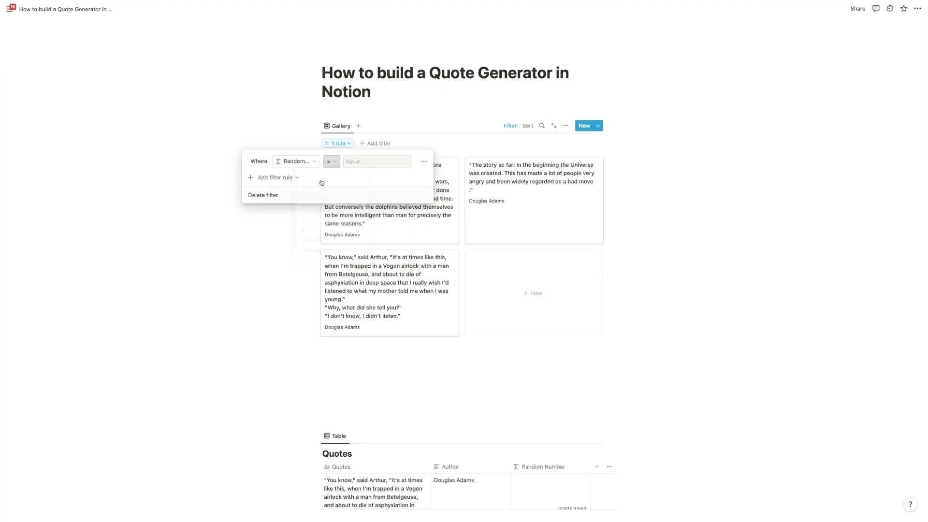
left_click(331, 161)
left_click(331, 217)
left_click(391, 164)
left_click(423, 161)
left_click(414, 178)
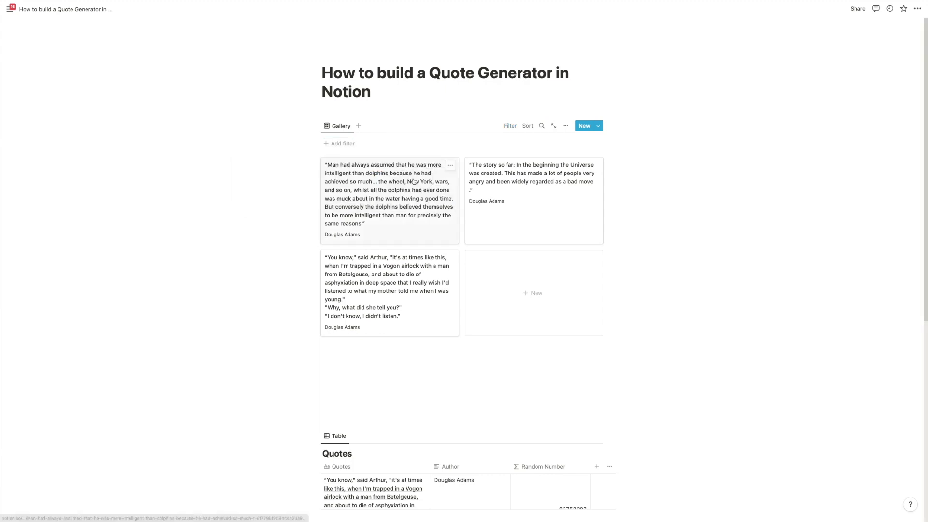
scroll(413, 181, "down", 10)
Insert an inline table database below the Quotes table with /table and start naming it
left_click(355, 394)
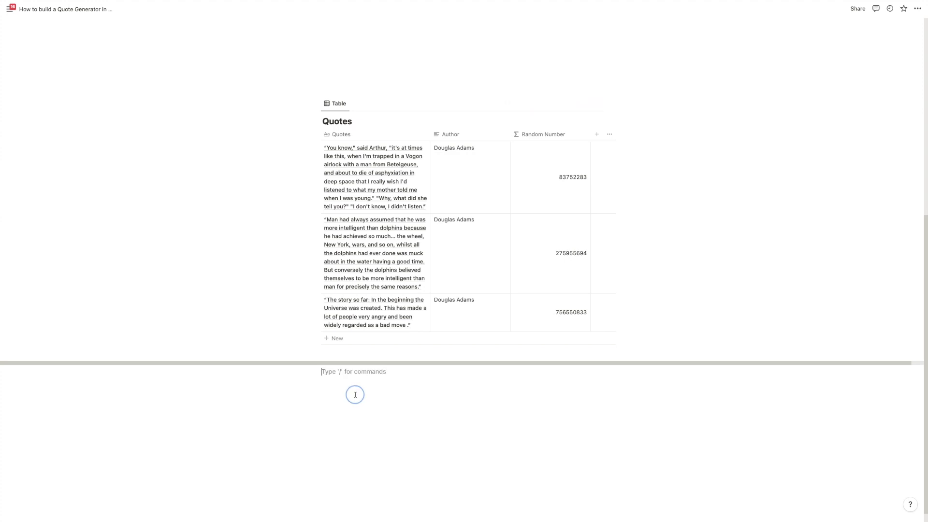
key("Return")
type("/")
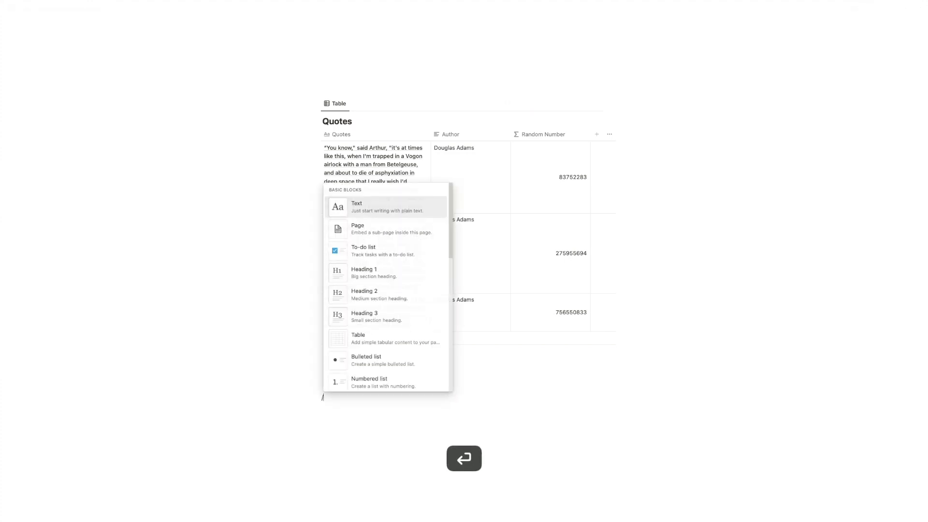
type("table")
key("Down")
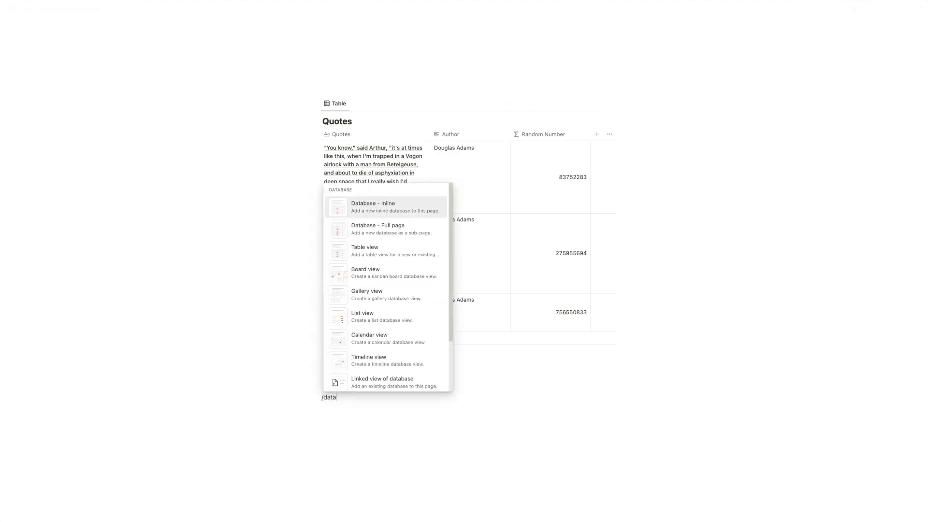
key("Return")
type("Randomizer - Helper")
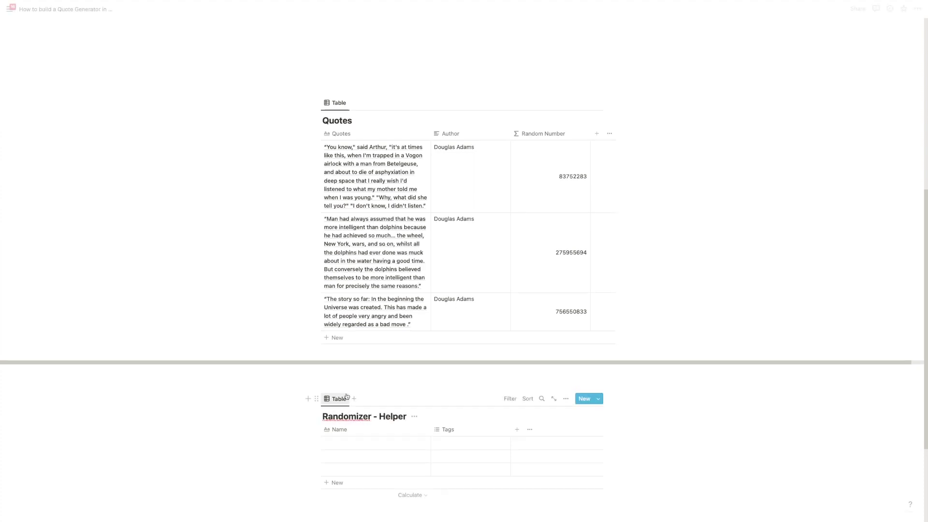
Delete the helper table's default rows
scroll(262, 317, "down", 3)
left_click_drag(284, 330, 352, 341)
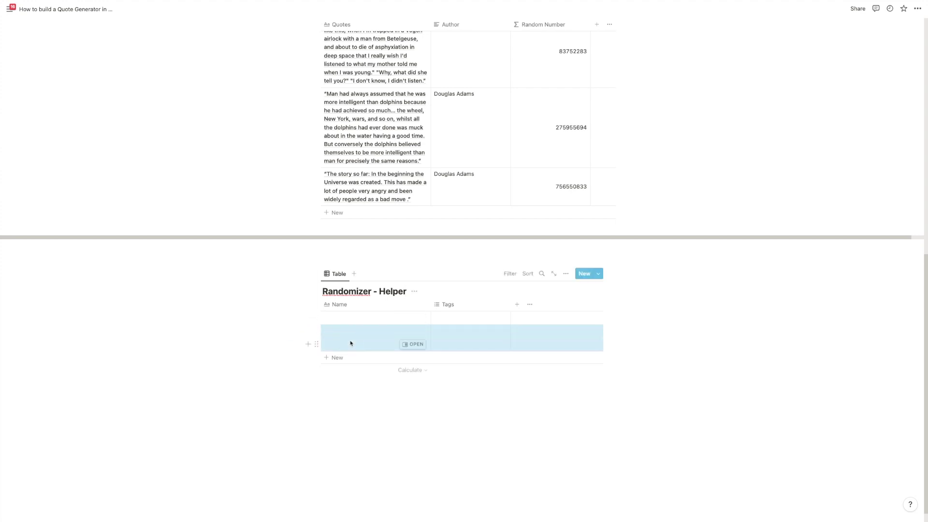
key("Delete")
Convert the helper's Tags column into a Quotes relation, mirrored on Quotes as 'Randomizer'
left_click(450, 316)
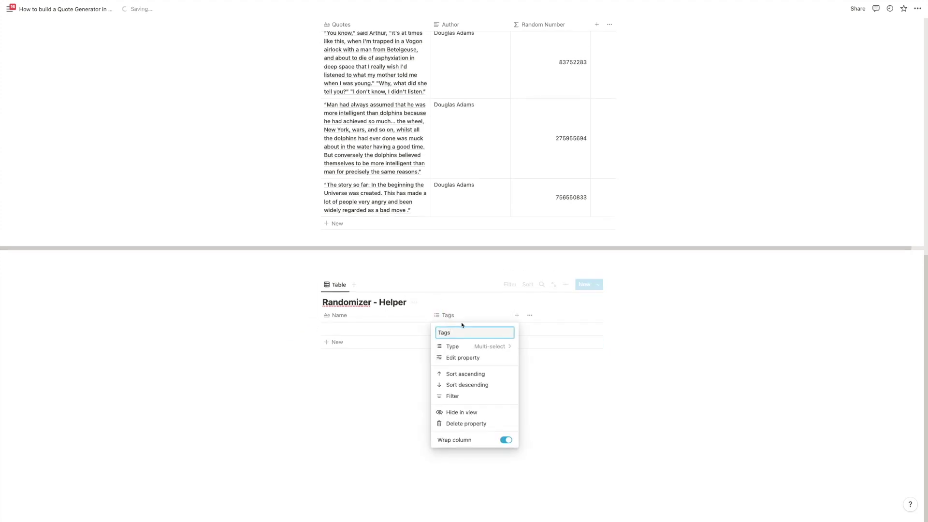
key("super+a")
type("Re")
key("BackSpace")
key("BackSpace")
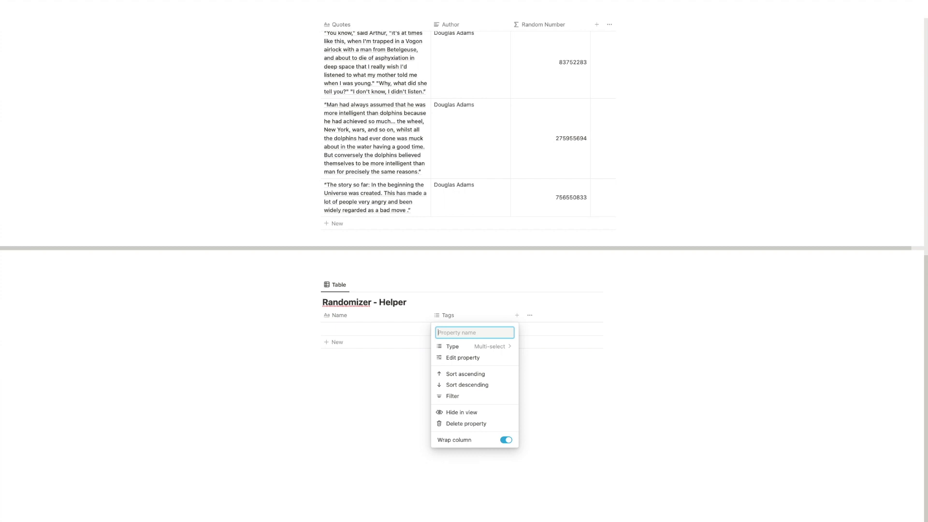
left_click(489, 346)
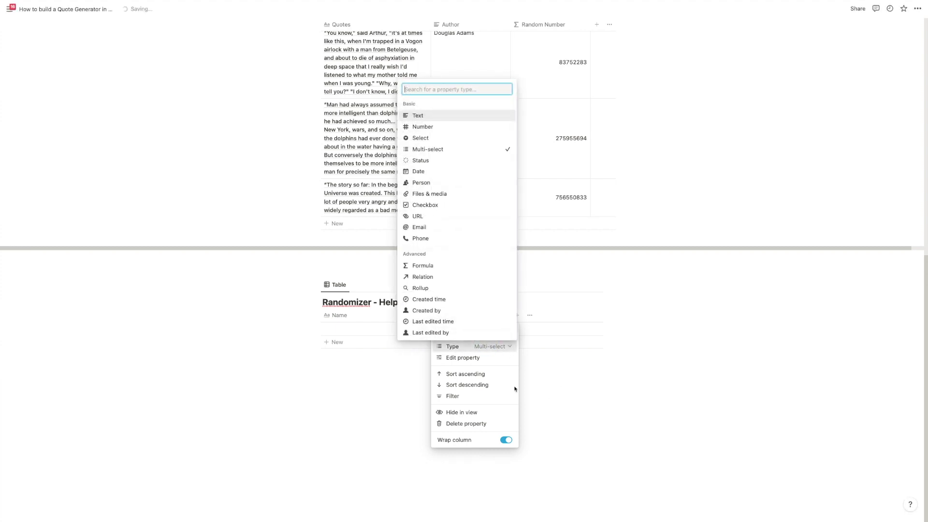
left_click(442, 279)
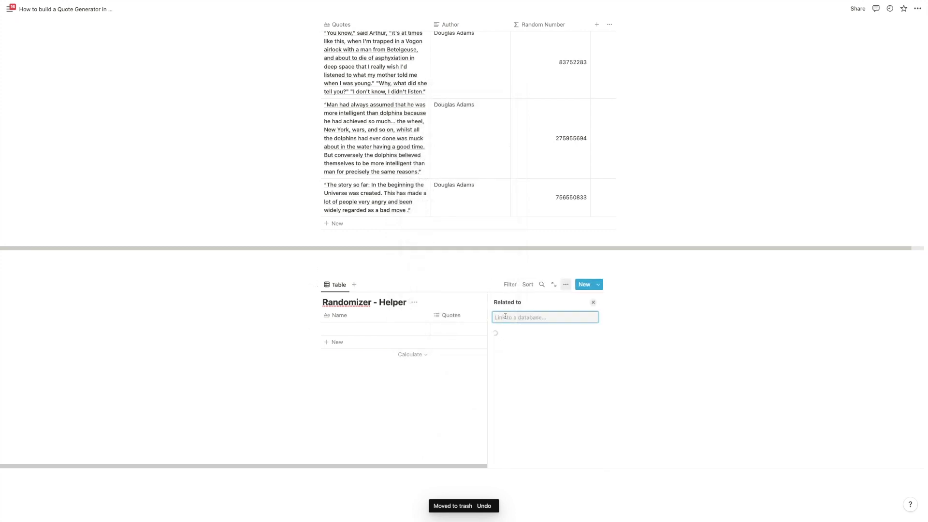
left_click(530, 351)
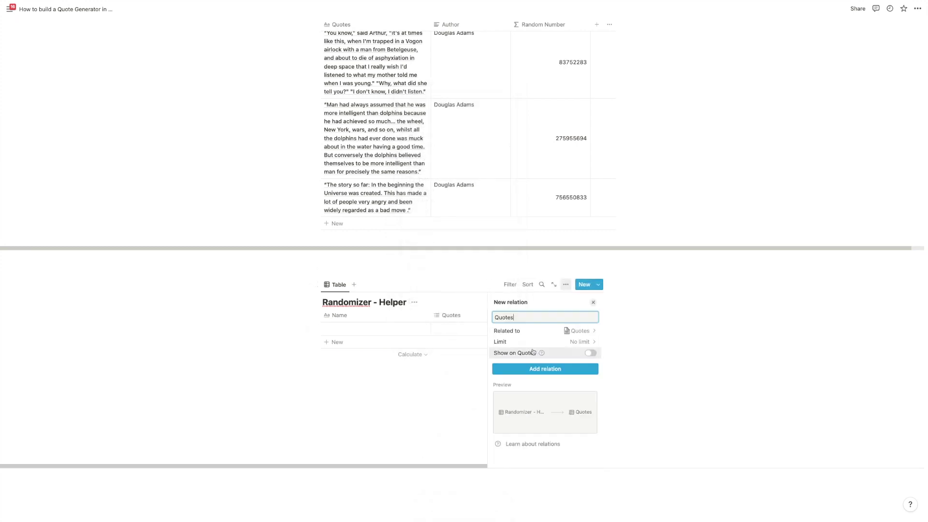
left_click(591, 352)
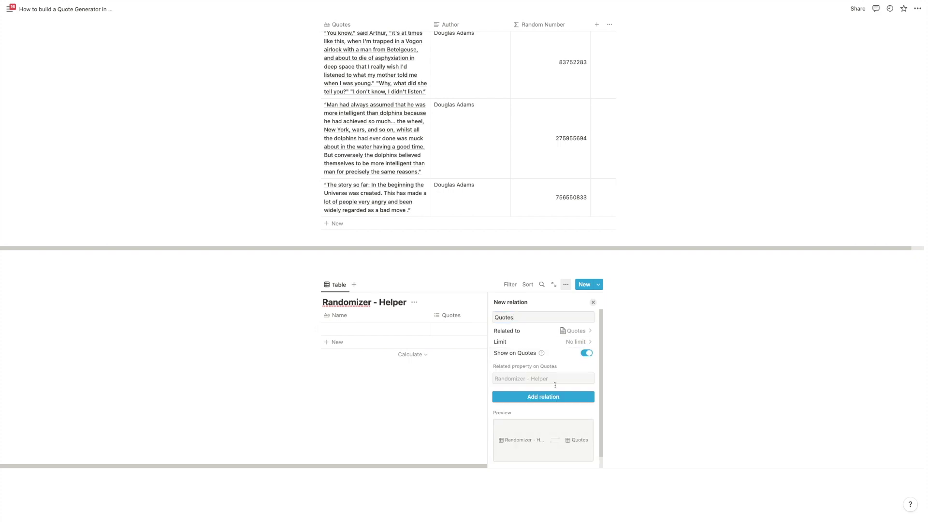
left_click(555, 380)
type("Randomizer")
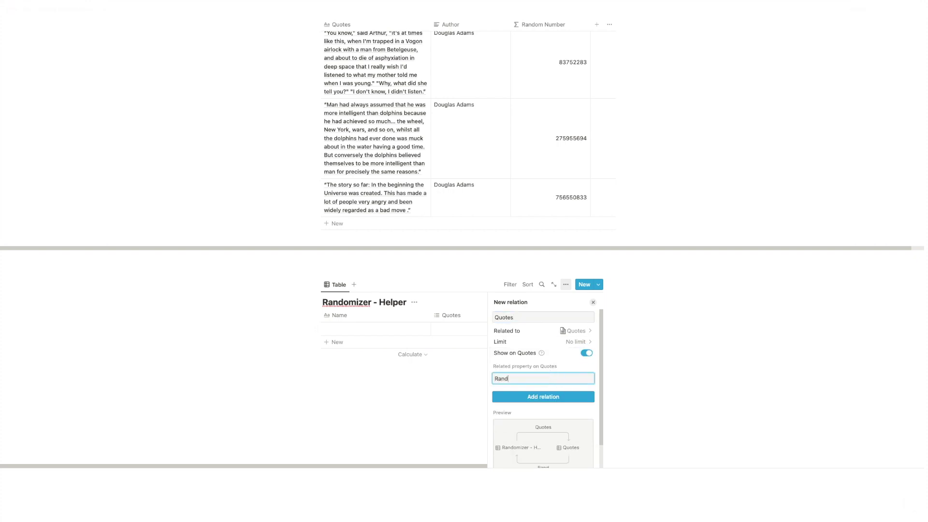
left_click(541, 396)
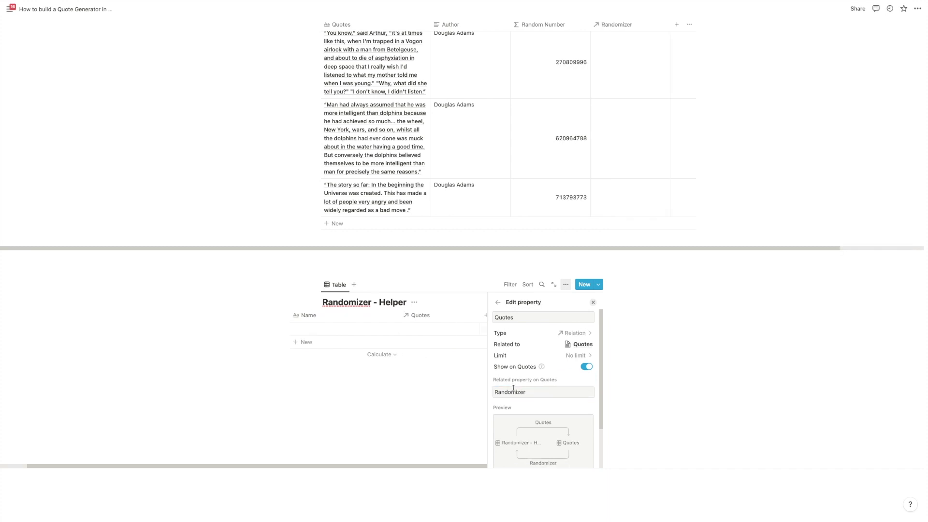
left_click(177, 258)
Name the helper row 'Helper' and set all three quotes' Randomizer to Helper
left_click(333, 328)
type("H")
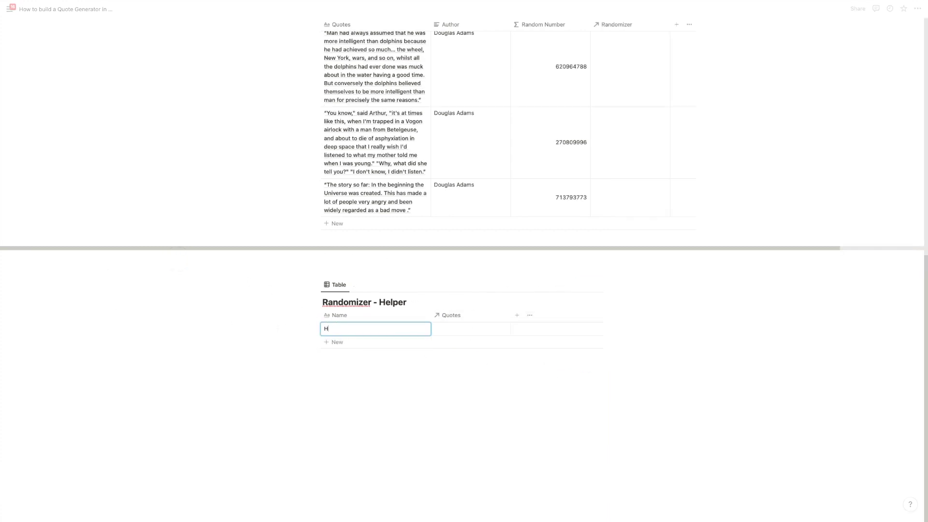
type("elper")
scroll(241, 102, "up", 3)
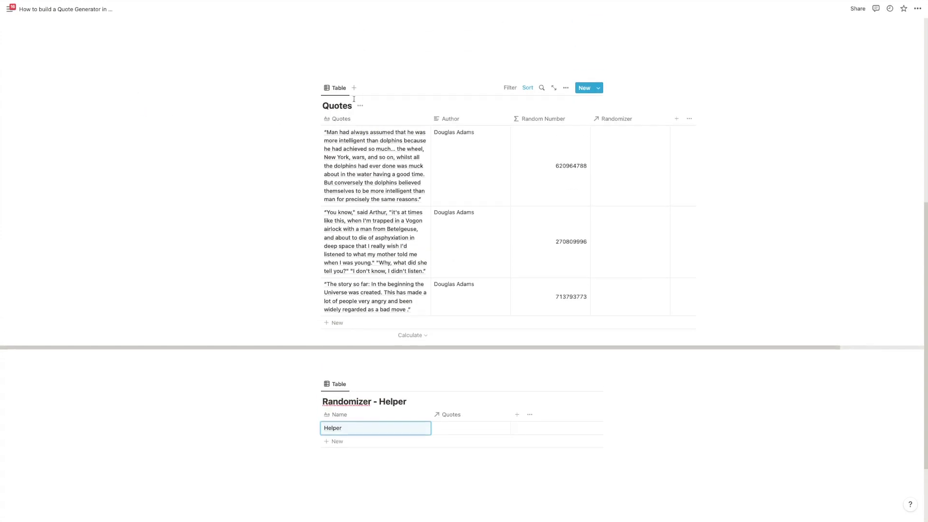
left_click_drag(248, 142, 412, 294)
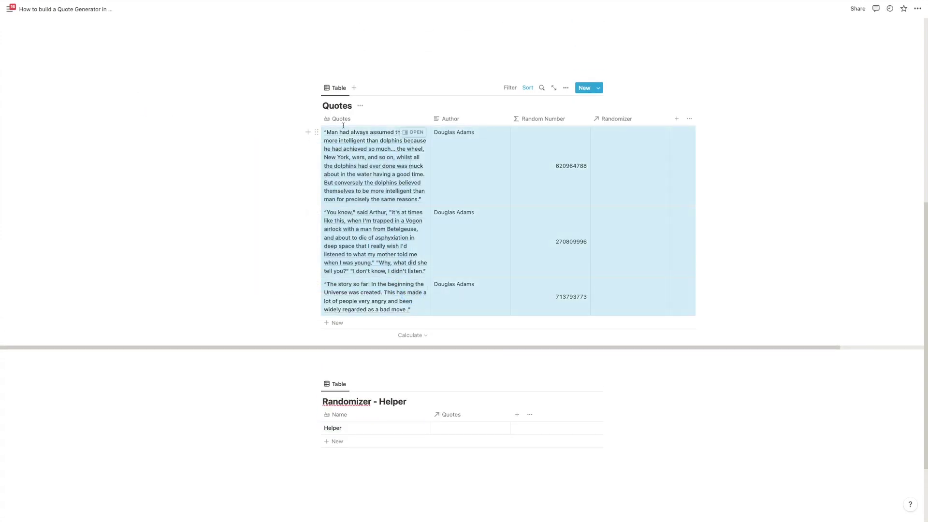
right_click(362, 160)
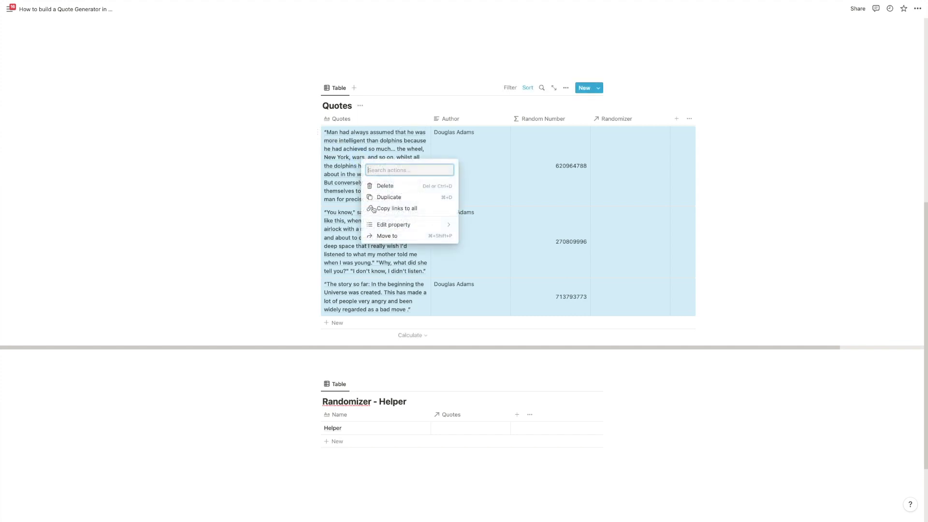
mouse_move(382, 225)
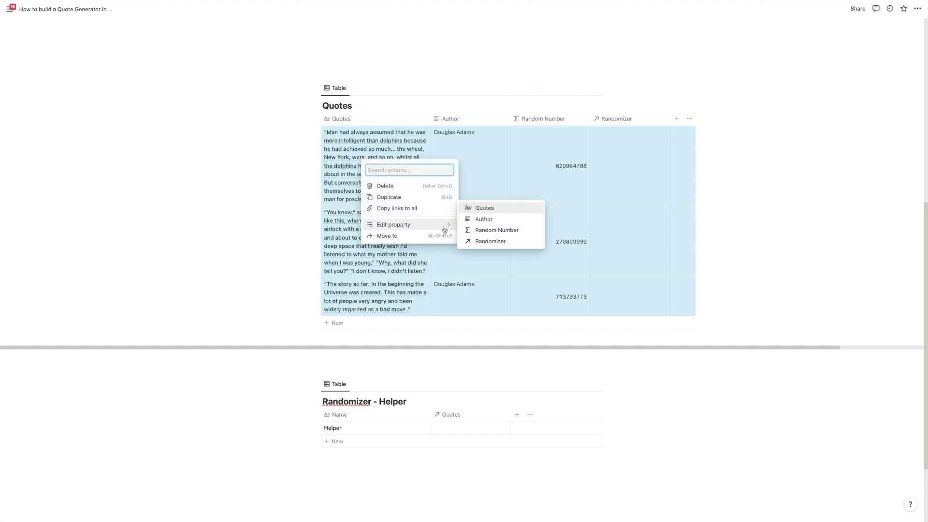
left_click(483, 242)
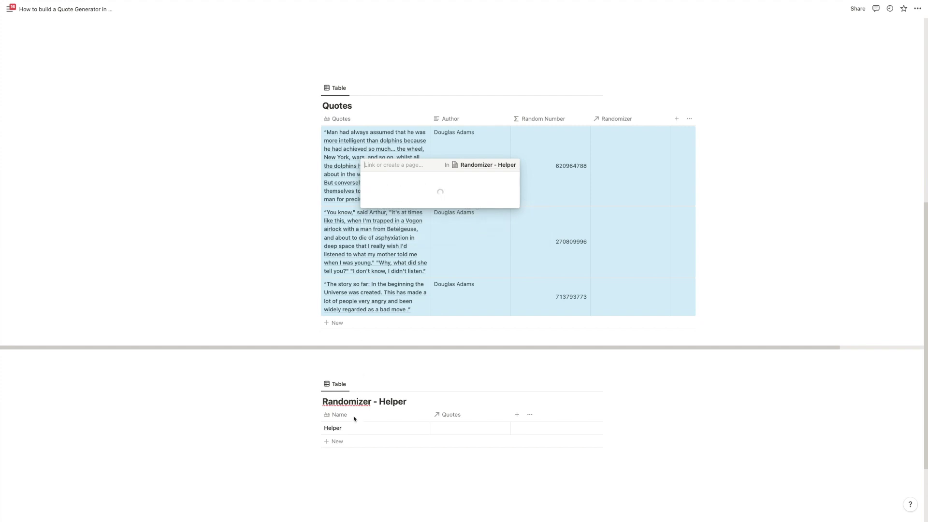
left_click(513, 192)
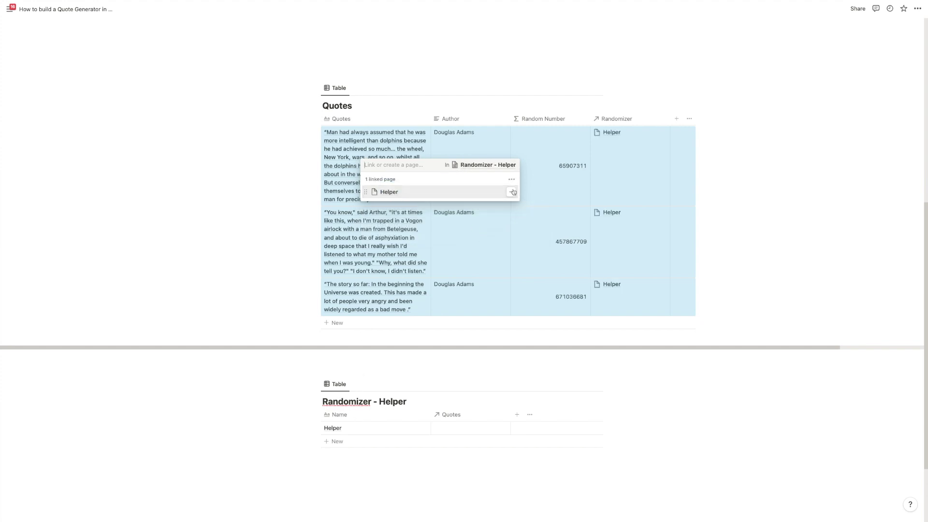
left_click(759, 209)
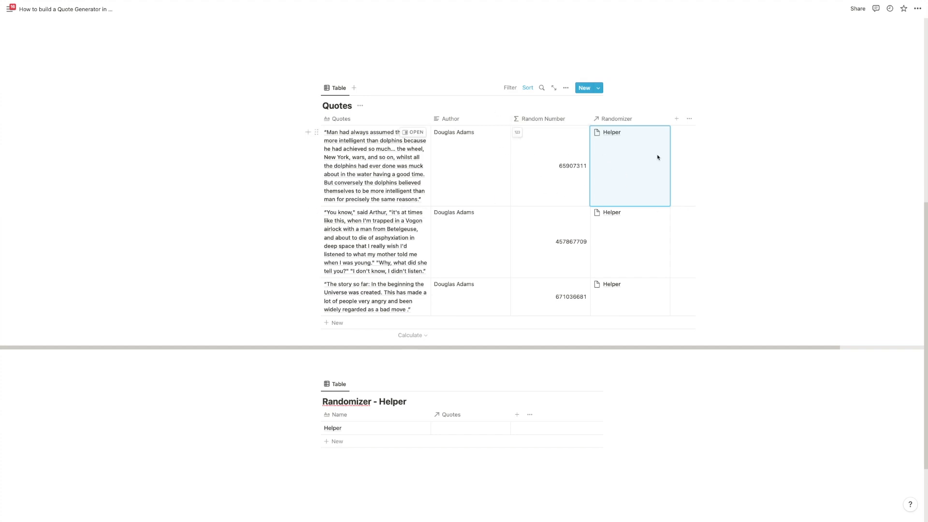
Add a Quotes filter for Randomizer contains Helper
left_click(484, 107)
left_click(510, 88)
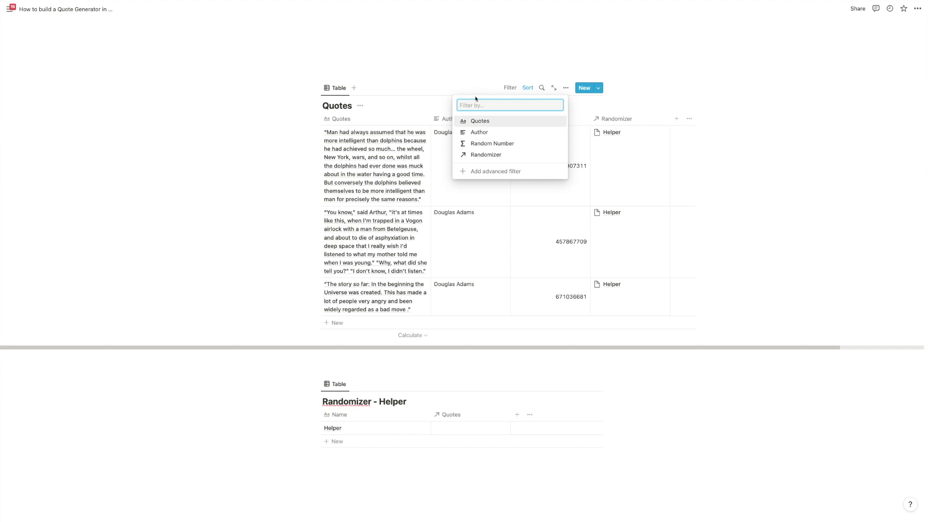
left_click(486, 155)
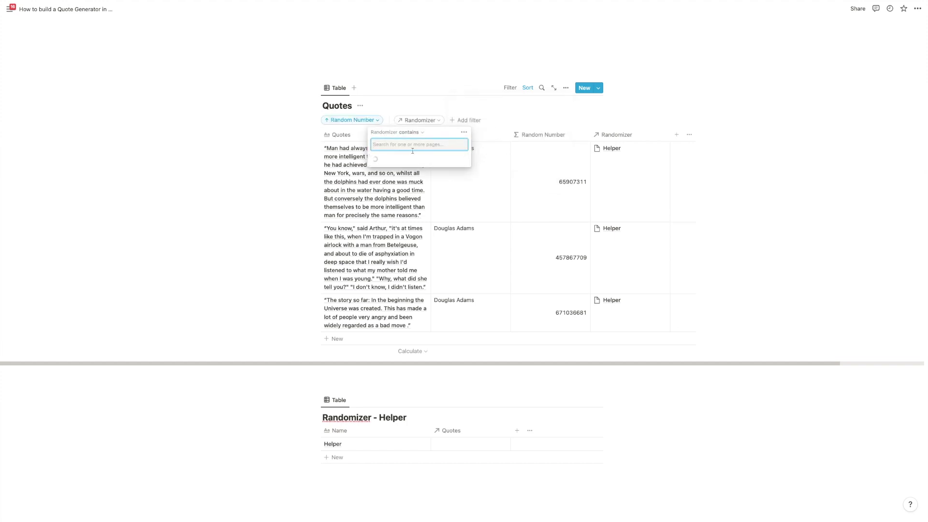
left_click(393, 159)
left_click(265, 160)
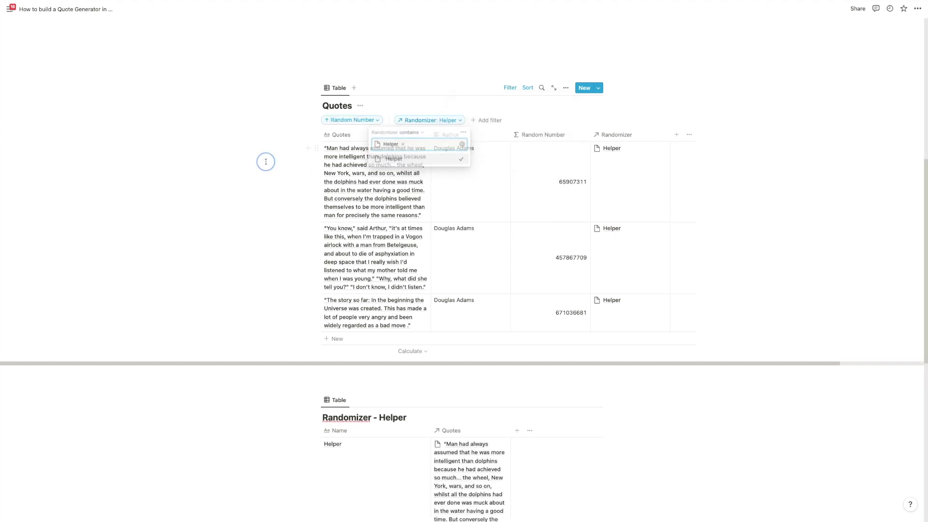
Add an empty row to the Quotes table, then delete it
left_click(409, 333)
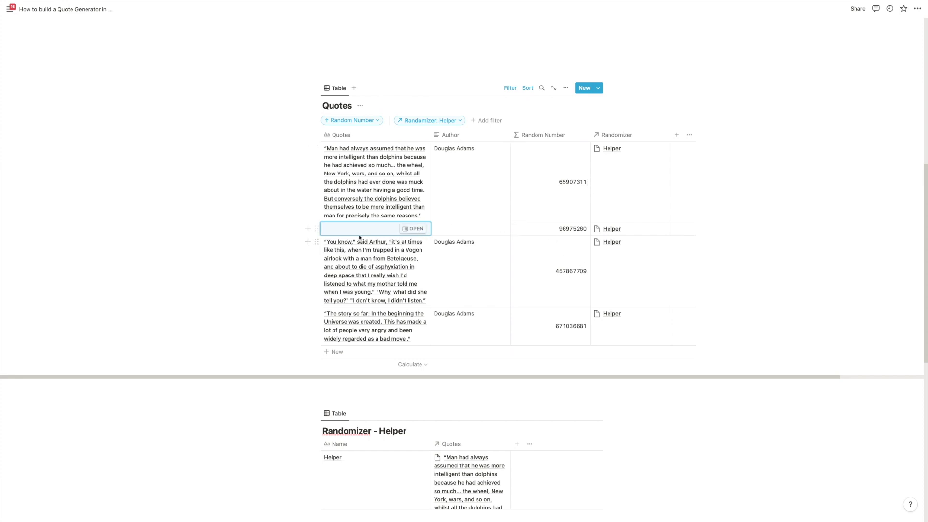
left_click(318, 227)
key("Delete")
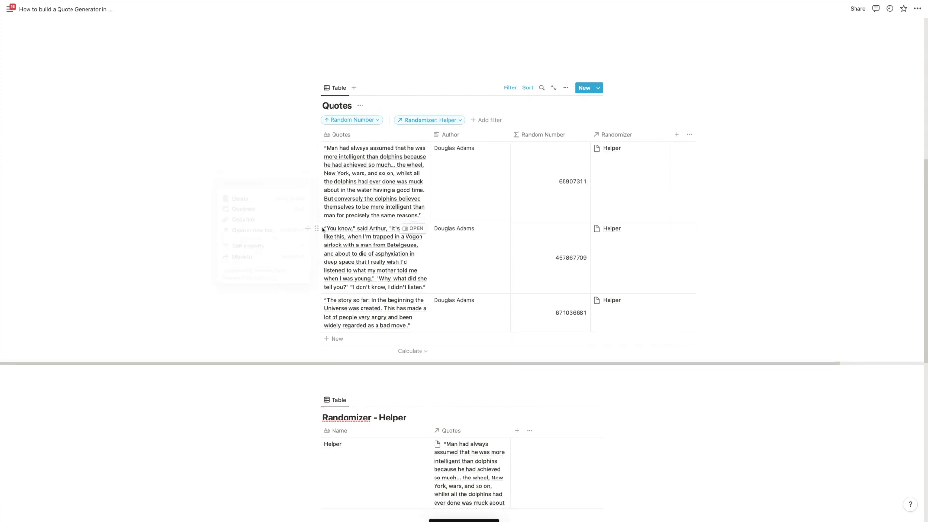
scroll(451, 260, "down", 5)
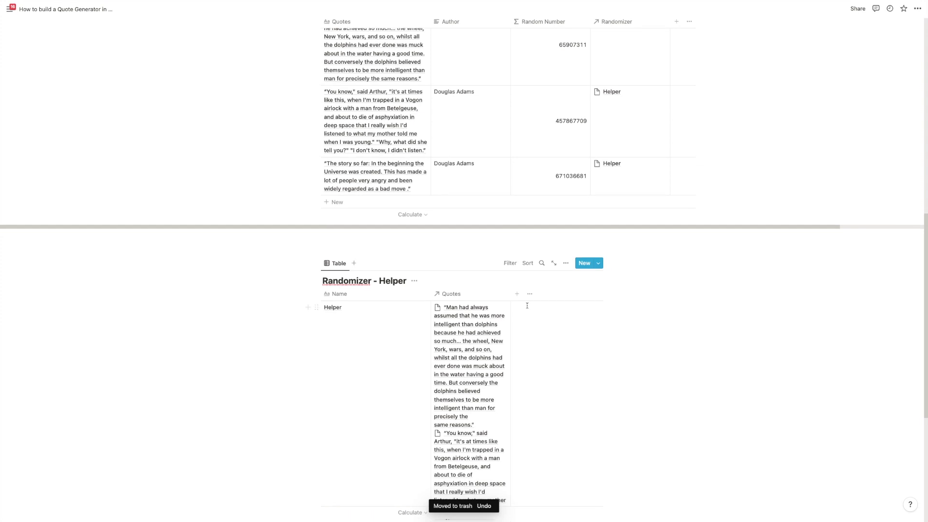
Turn off Wrap all columns in the helper table's layout options
left_click(565, 259)
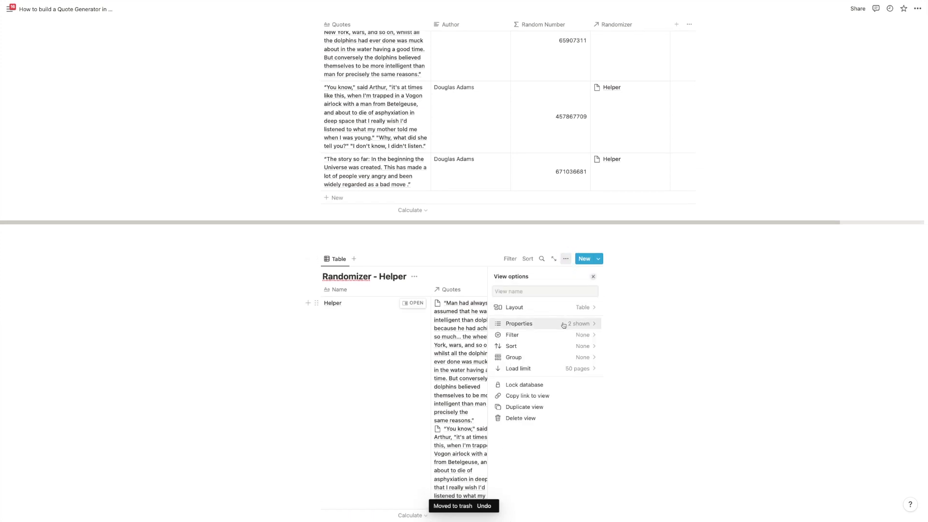
left_click(567, 308)
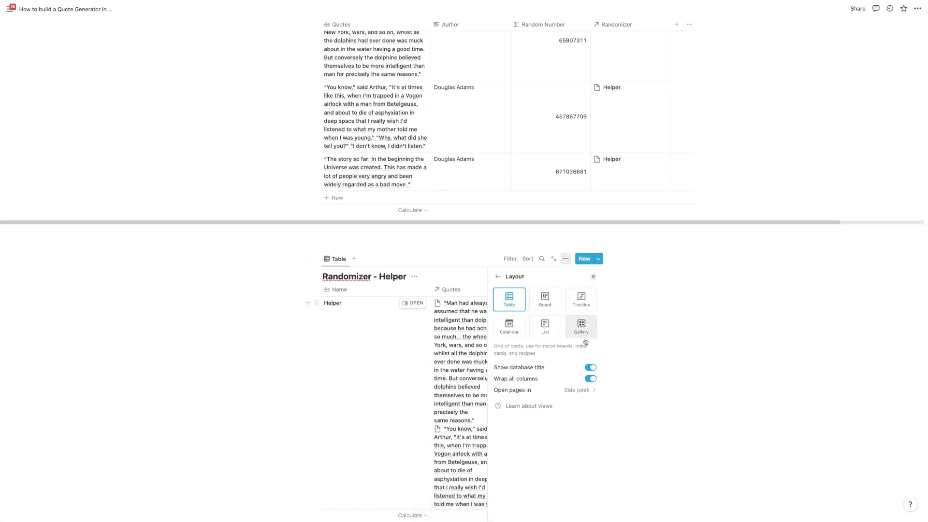
left_click(590, 379)
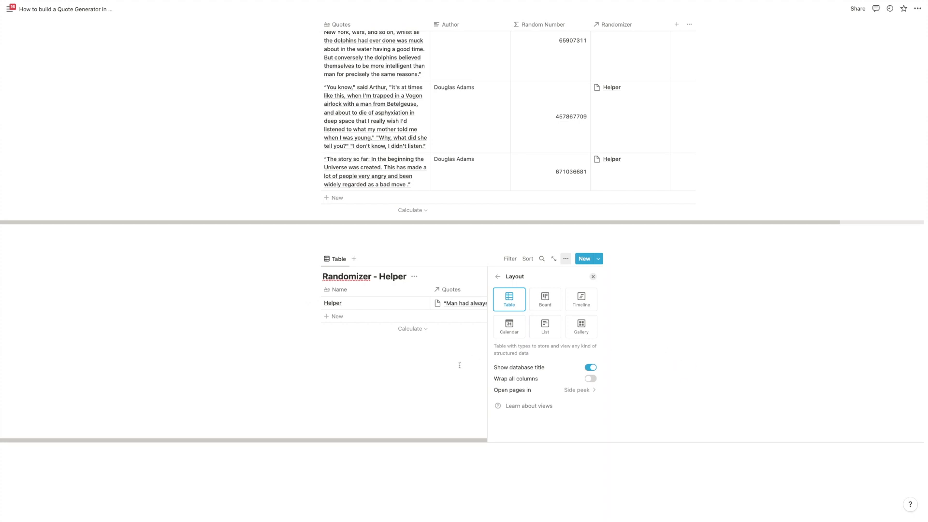
scroll(493, 271, "up", 1)
key("Escape")
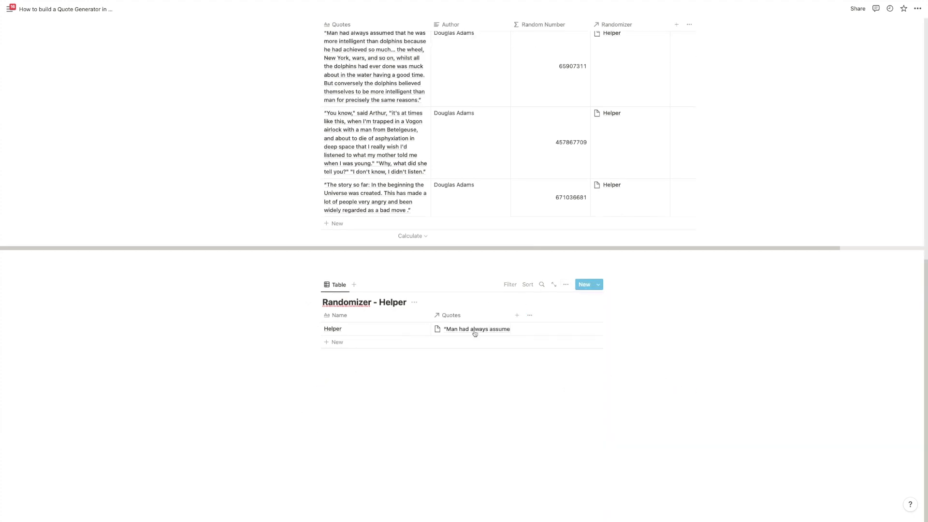
Add a Biggest Number? rollup over Quotes' Random Number, calculated as Max
left_click(515, 314)
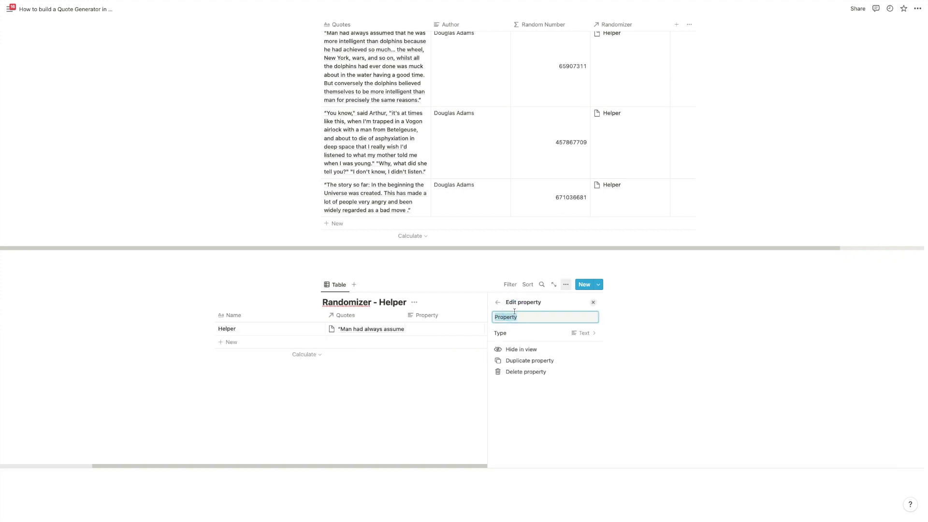
type("Biggest Number?")
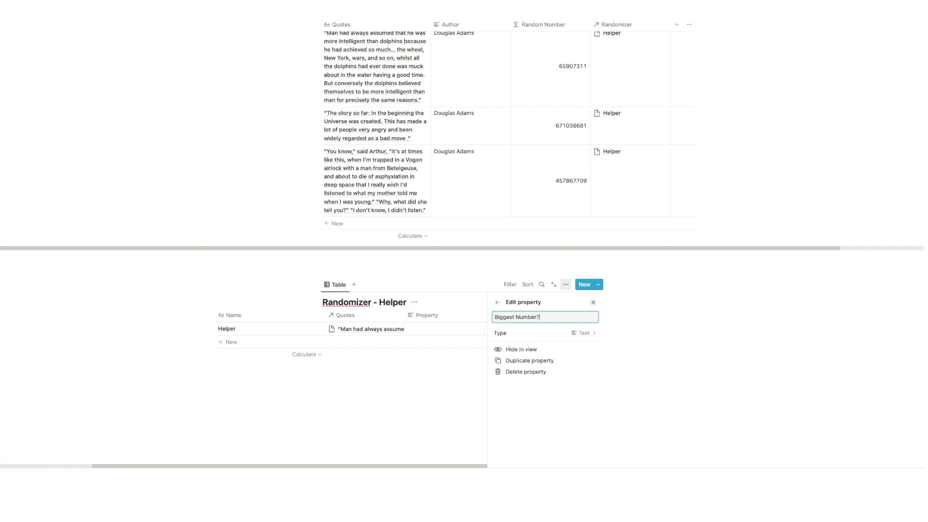
left_click(584, 333)
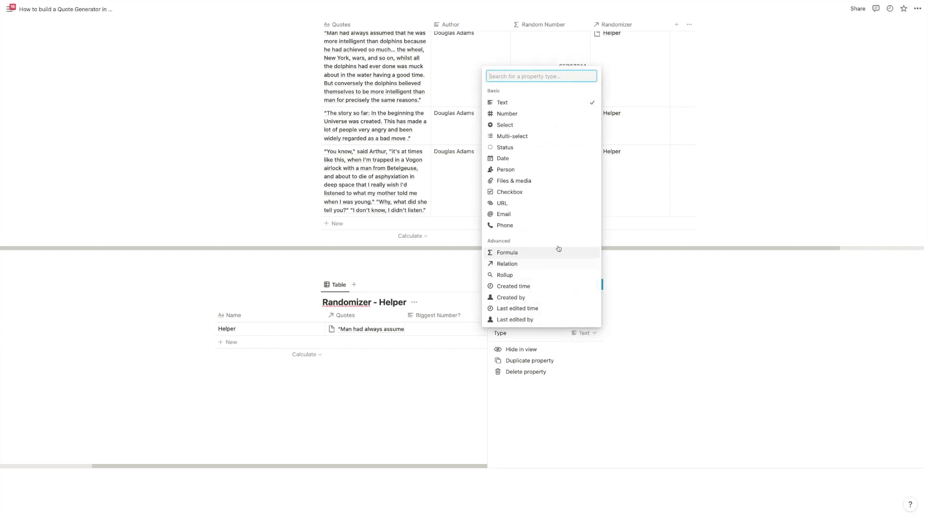
left_click(512, 276)
left_click(564, 344)
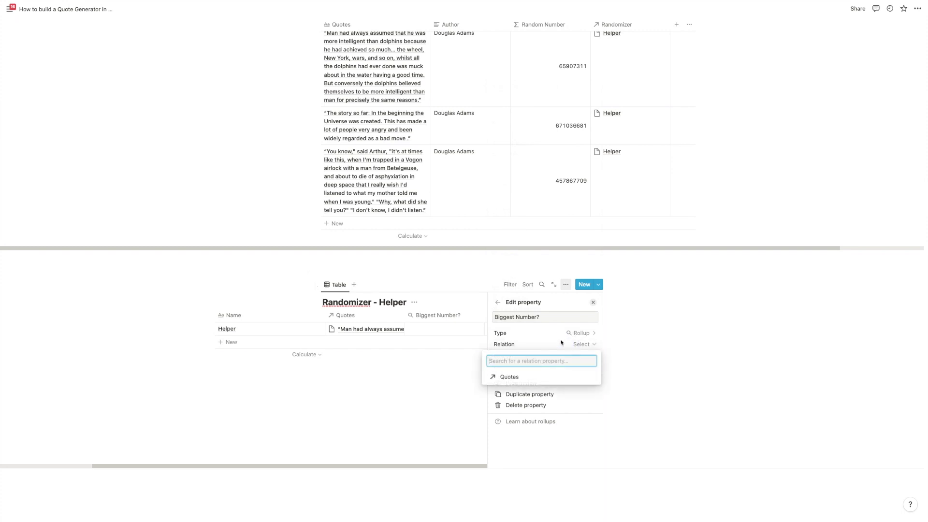
left_click(551, 380)
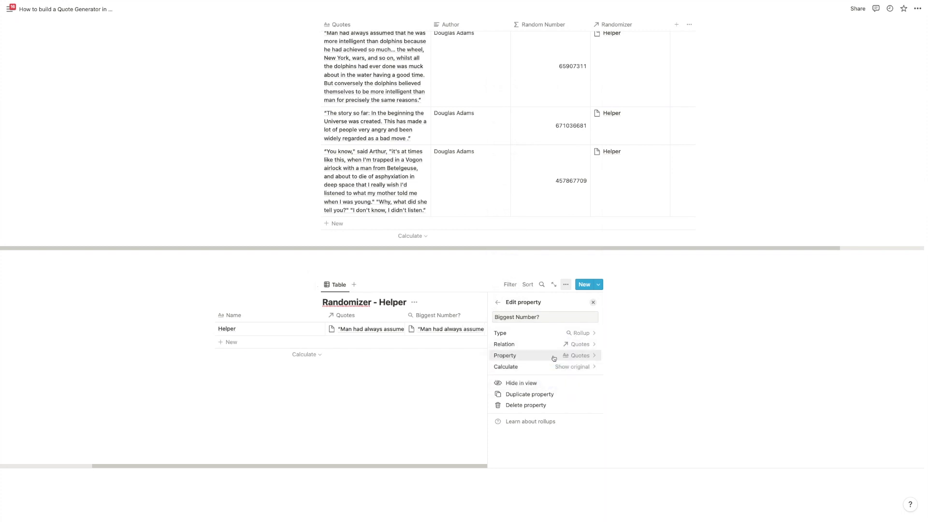
left_click(554, 356)
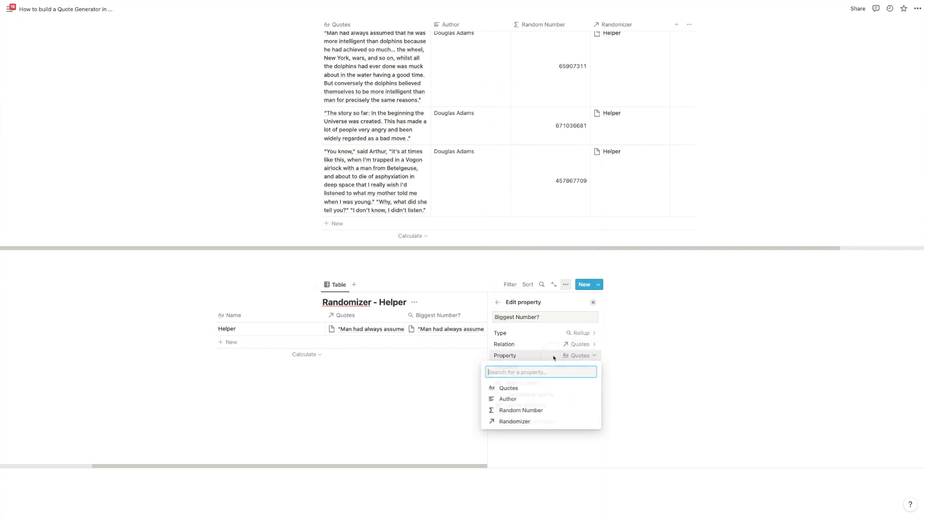
left_click(530, 411)
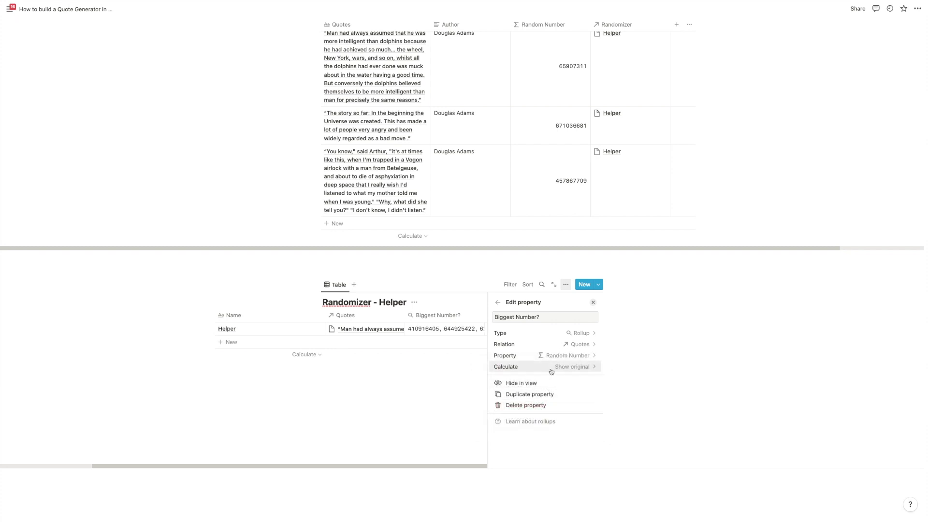
left_click(549, 372)
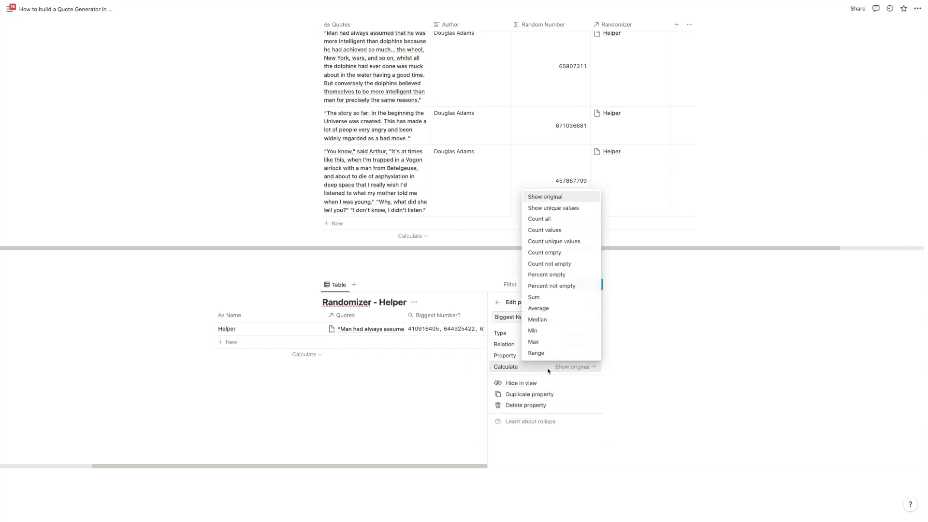
left_click(544, 342)
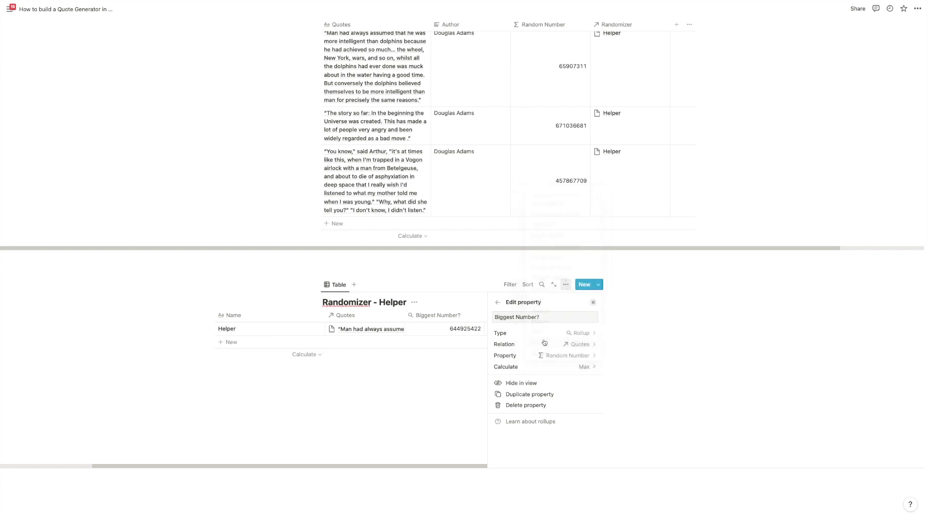
left_click(454, 401)
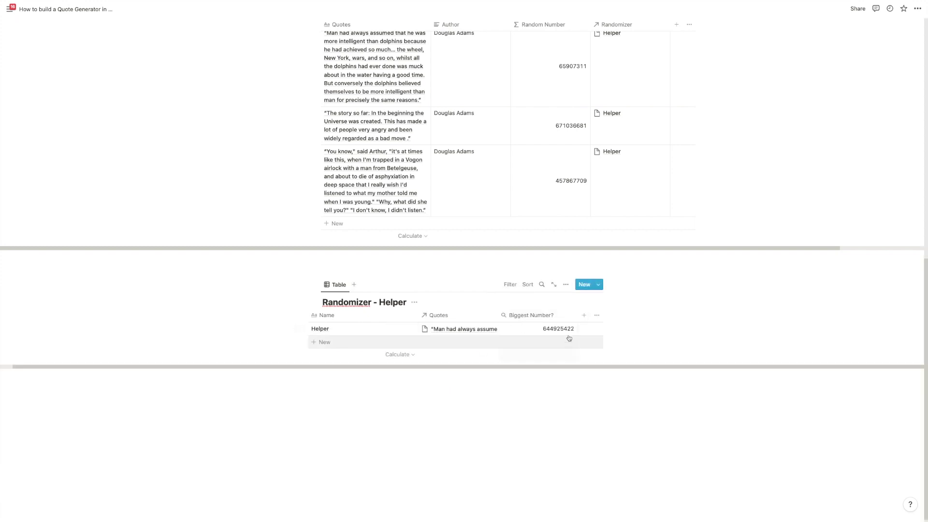
Narrow the Biggest Number? column on the helper table
scroll(556, 294, "up", 3)
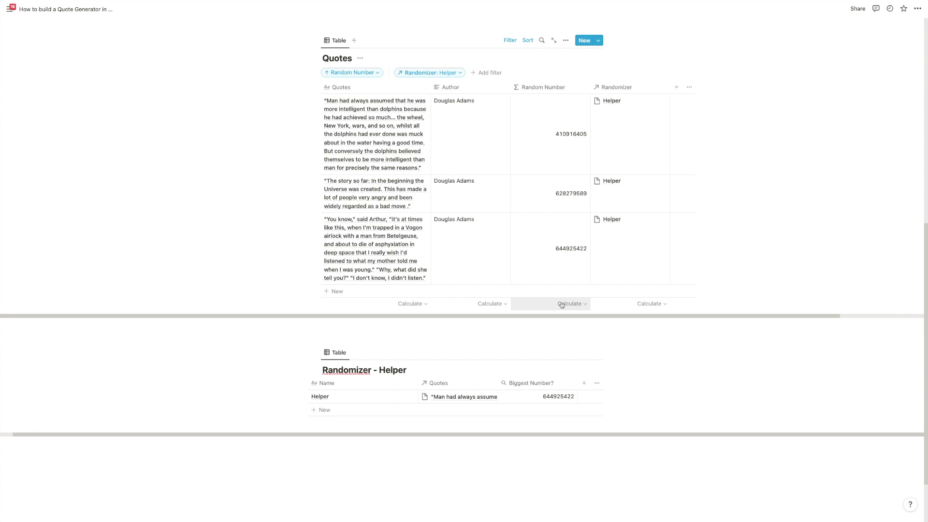
scroll(561, 304, "down", 3)
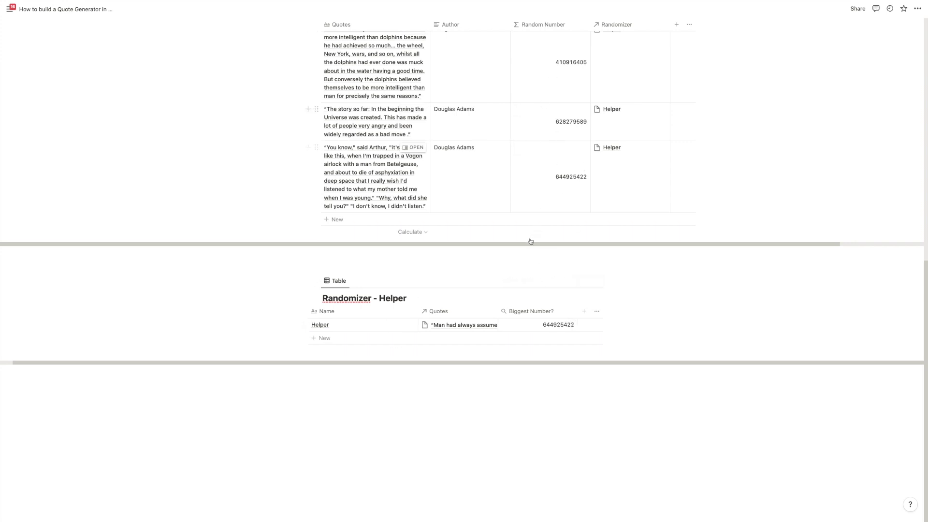
left_click_drag(577, 310, 560, 308)
scroll(561, 312, "up", 3)
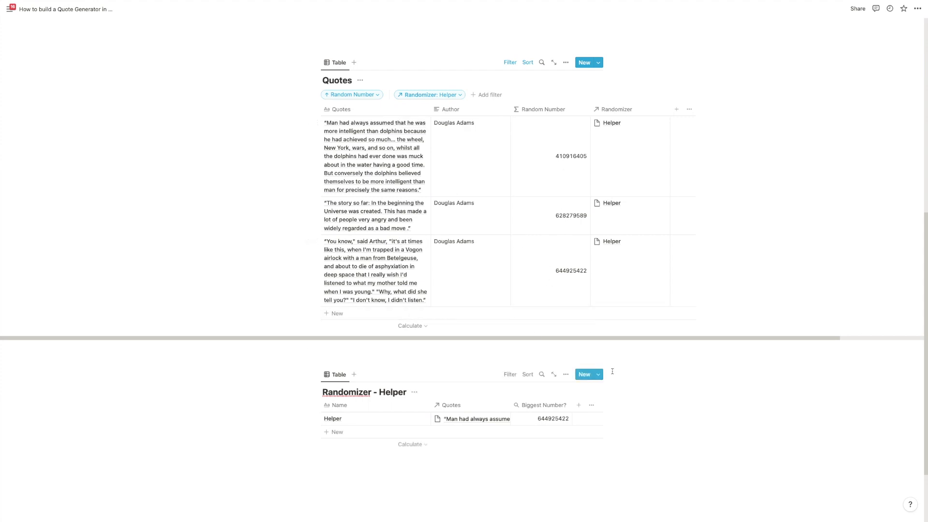
Add a blank, unnamed column to the Helper table
left_click(579, 406)
left_click(643, 306)
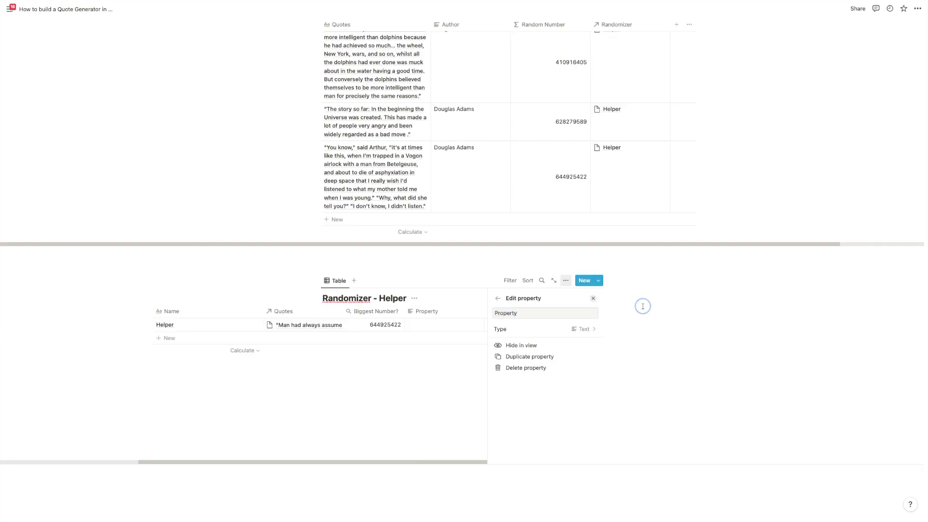
left_click(723, 108)
scroll(715, 106, "up", 3)
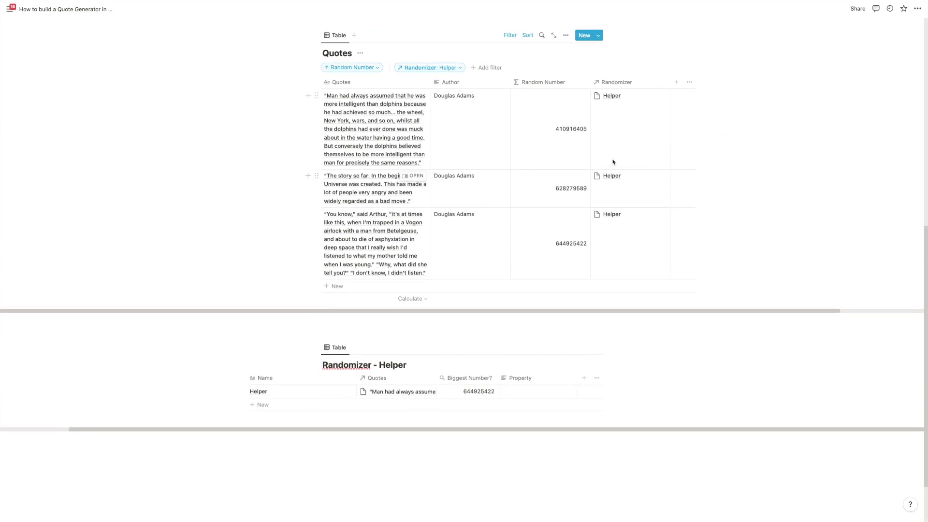
Add a Biggest Number? rollup to Quotes through Randomizer, rolling up Name
left_click(677, 83)
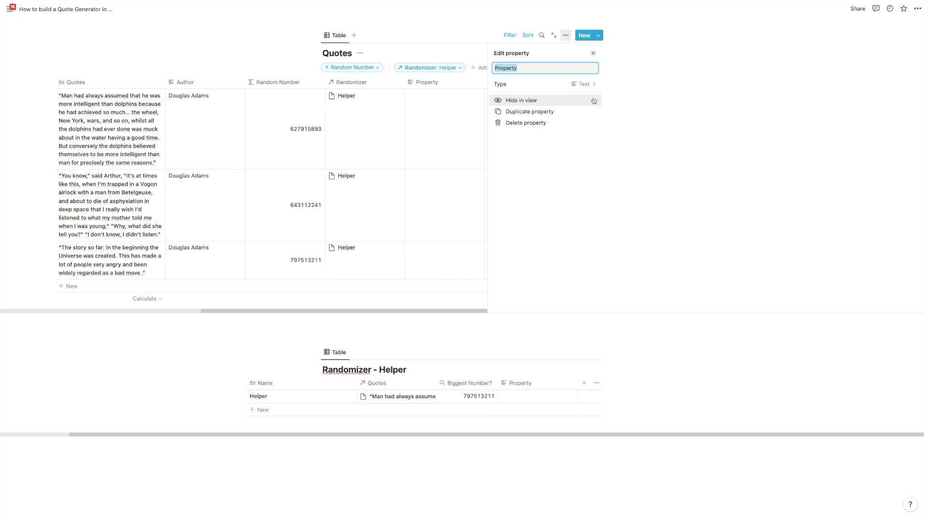
type("Bigges")
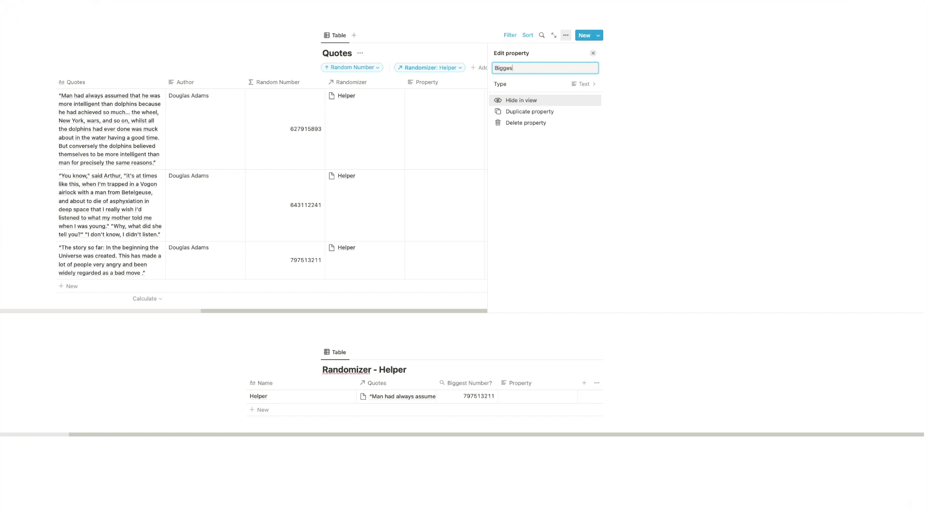
type("umber?")
left_click(584, 84)
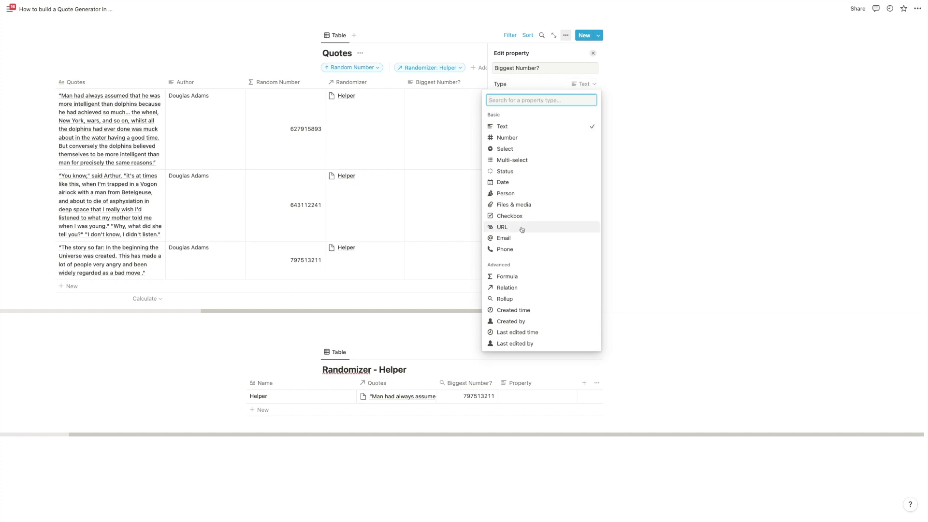
left_click(506, 299)
left_click(536, 95)
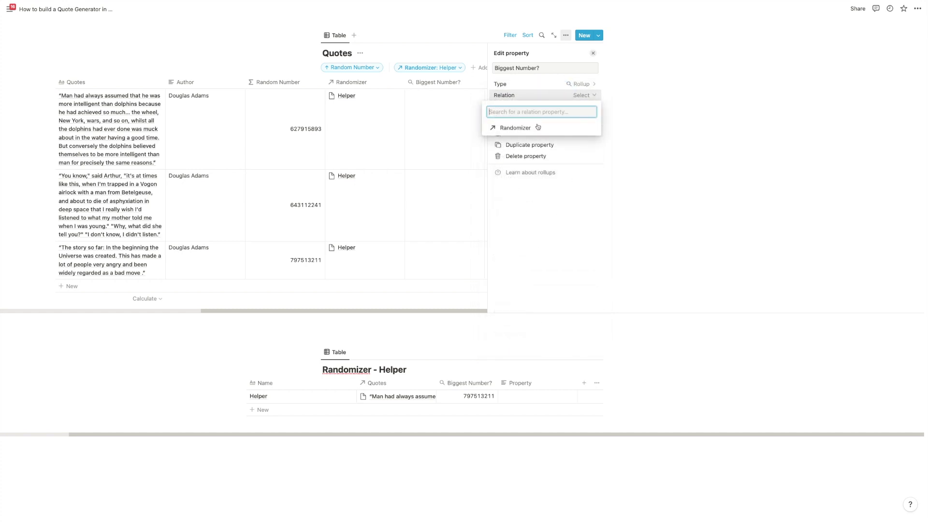
left_click(539, 127)
left_click(554, 106)
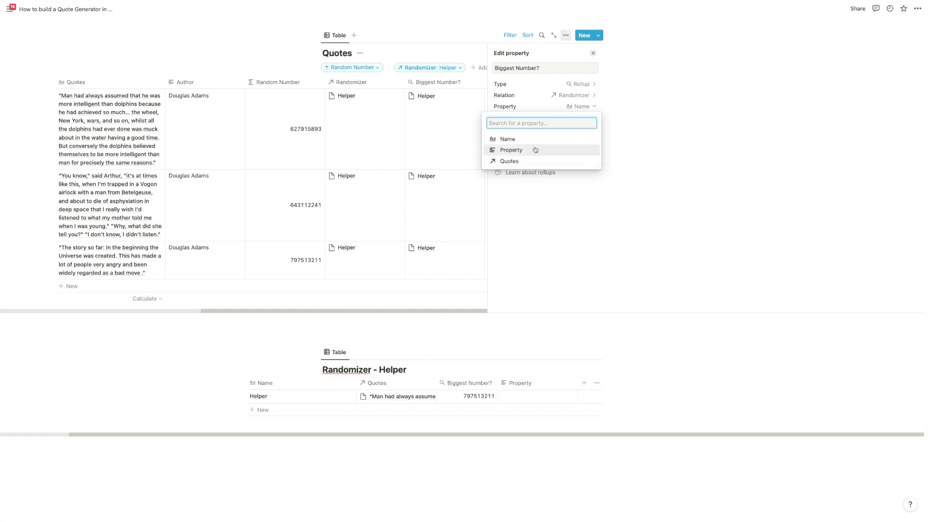
left_click(768, 186)
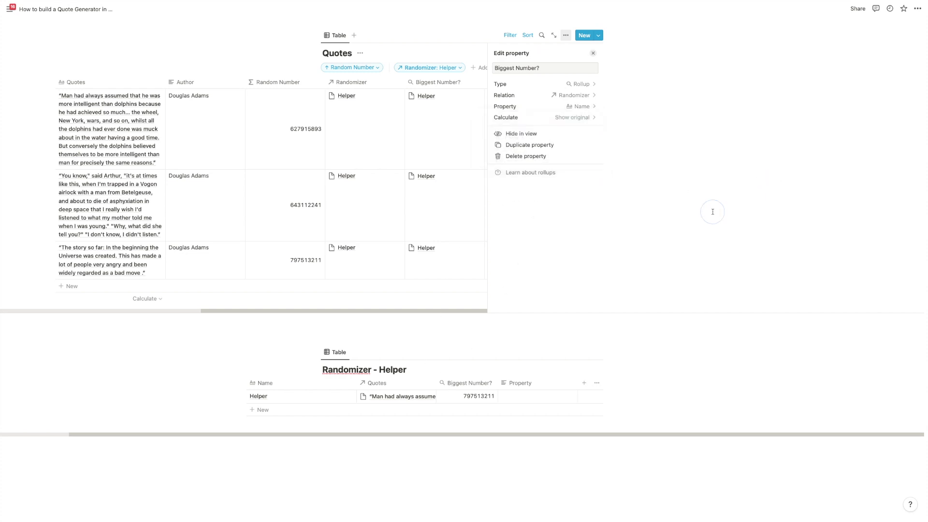
left_click(278, 352)
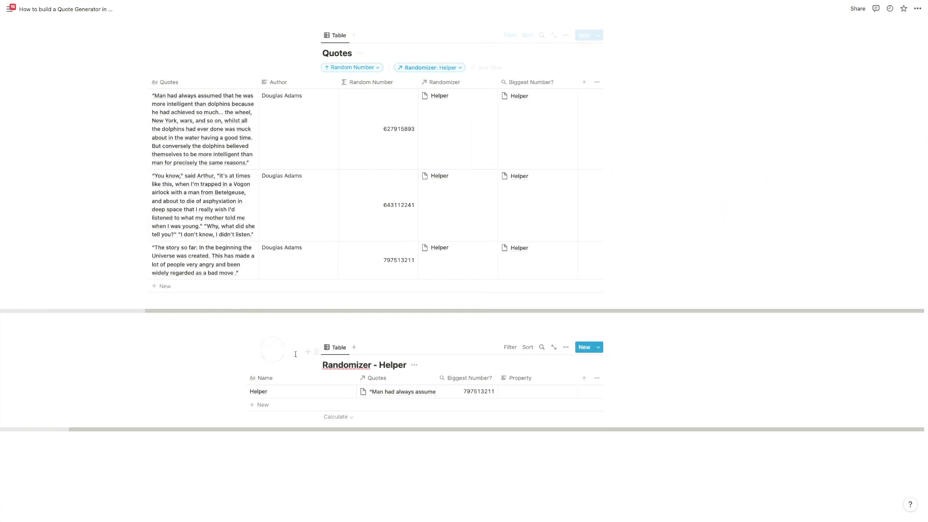
left_click(520, 378)
Make the blank column a 'Biggest Number - Helper' formula: prop("Biggest Number?")
key("super+a")
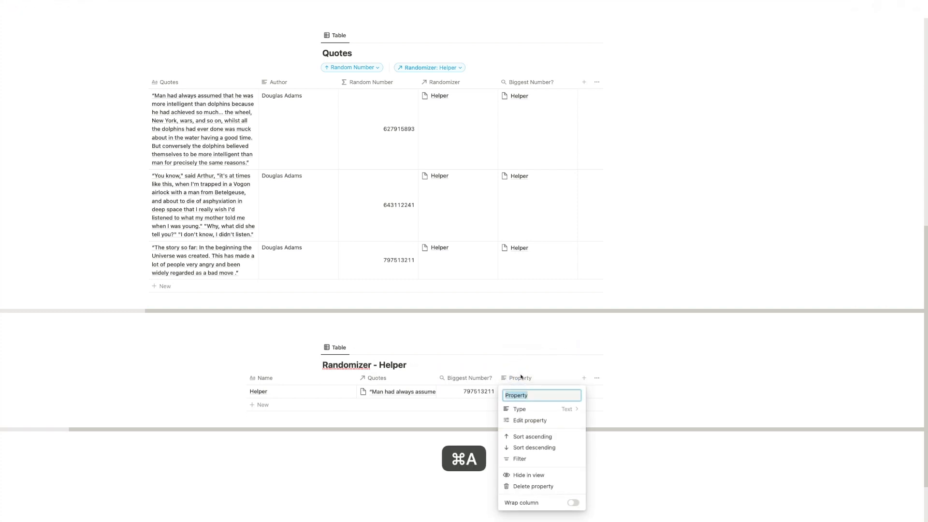
type("Biggest Number - Hel")
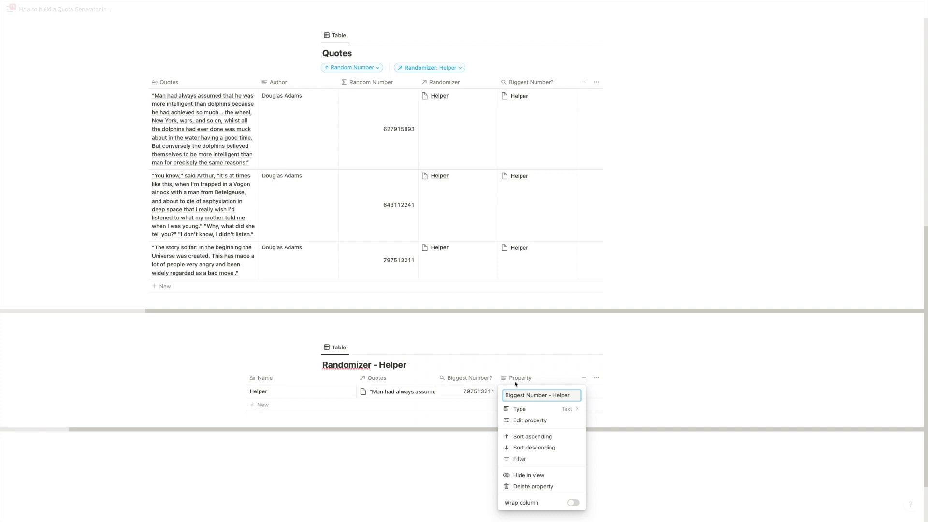
left_click(531, 410)
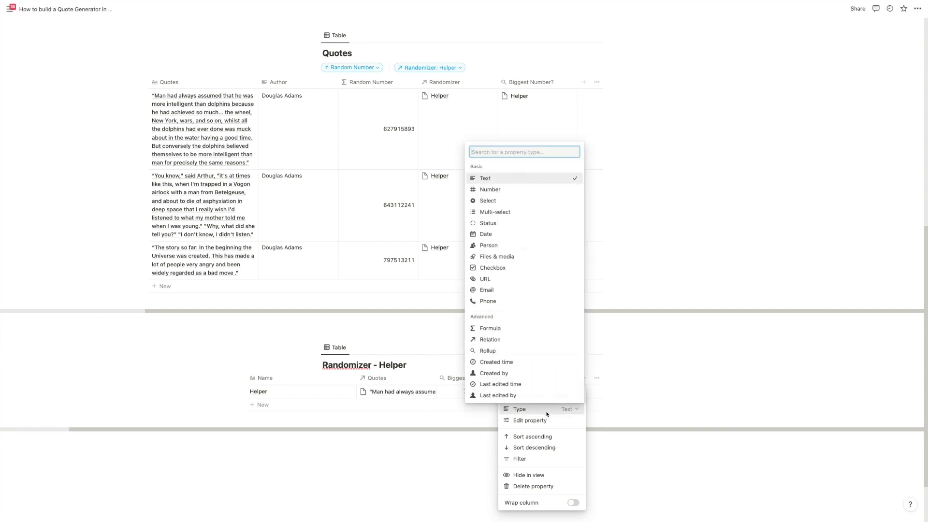
left_click(493, 330)
left_click(537, 340)
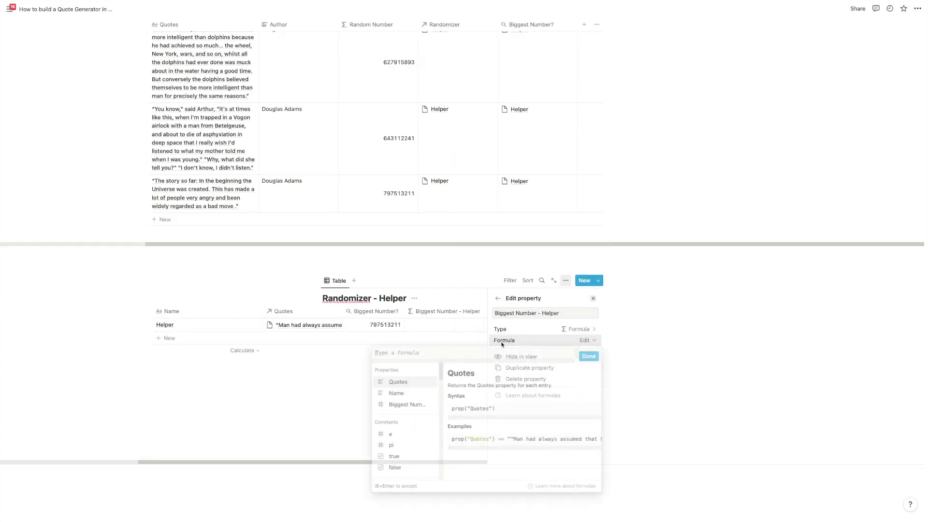
left_click(406, 405)
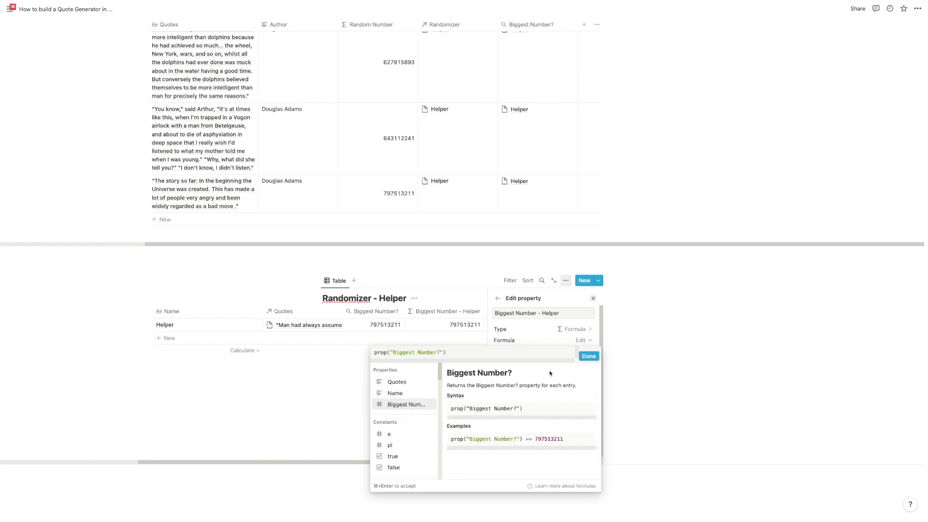
left_click(745, 325)
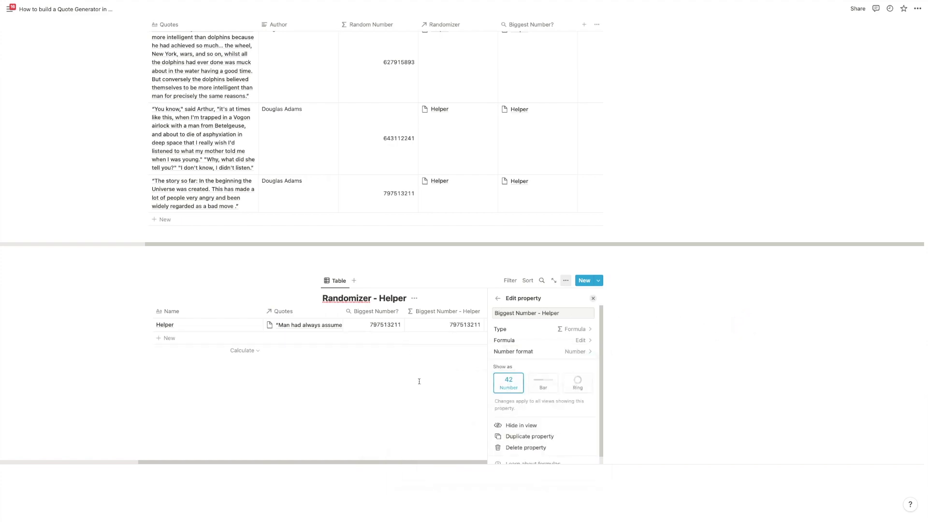
left_click(418, 382)
scroll(545, 267, "up", 5)
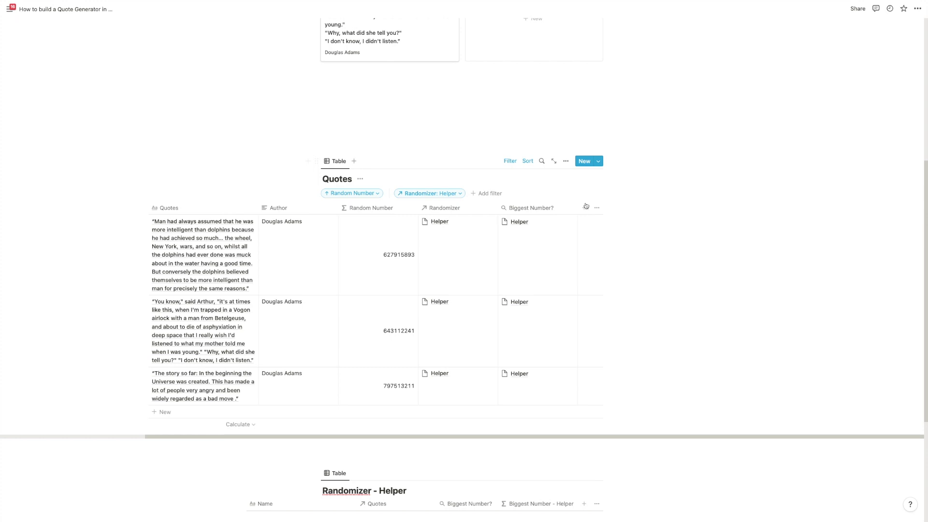
Point the Quotes' Biggest Number? rollup at the Biggest Number - Helper property
left_click(571, 222)
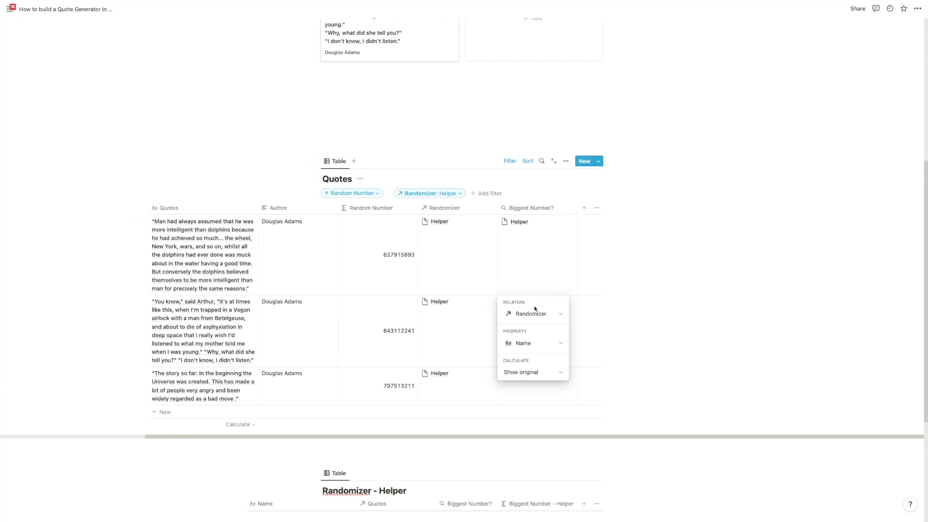
left_click(536, 345)
left_click(532, 387)
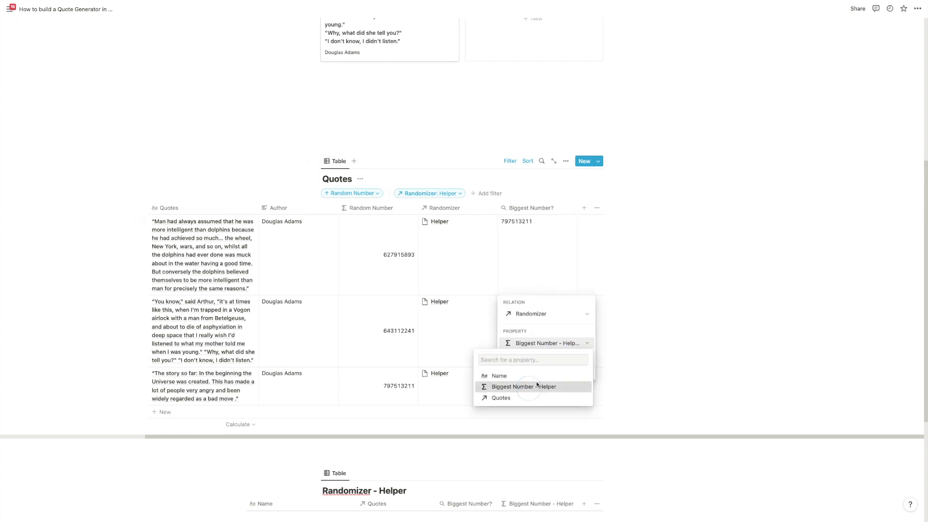
left_click(665, 307)
scroll(645, 296, "down", 4)
scroll(621, 295, "up", 3)
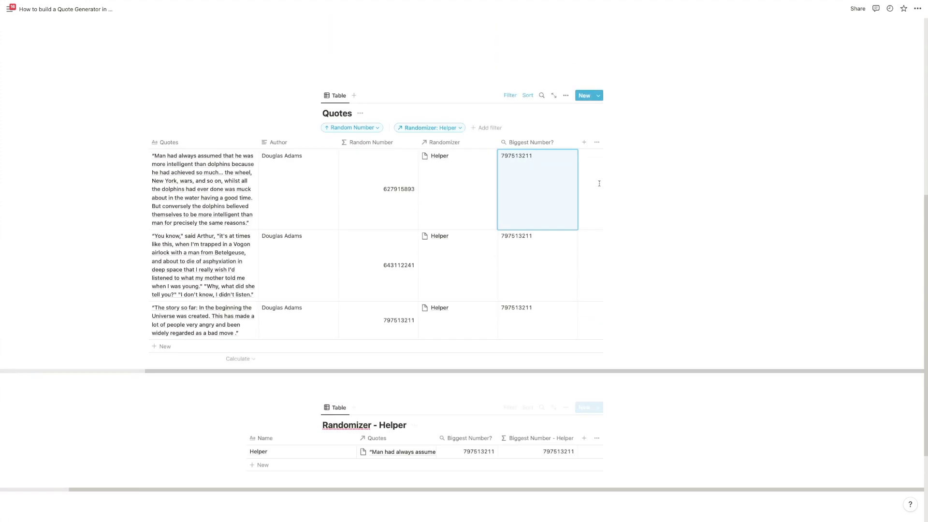
left_click(571, 159)
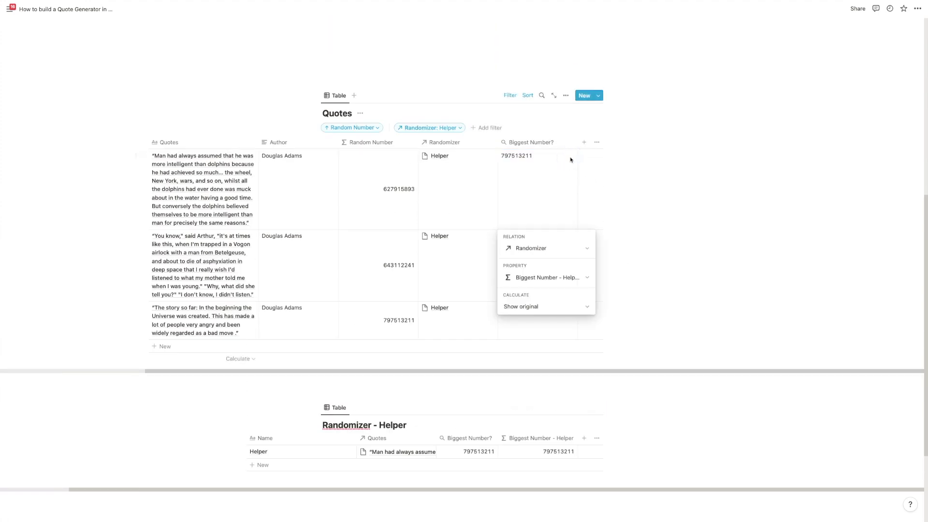
left_click(623, 187)
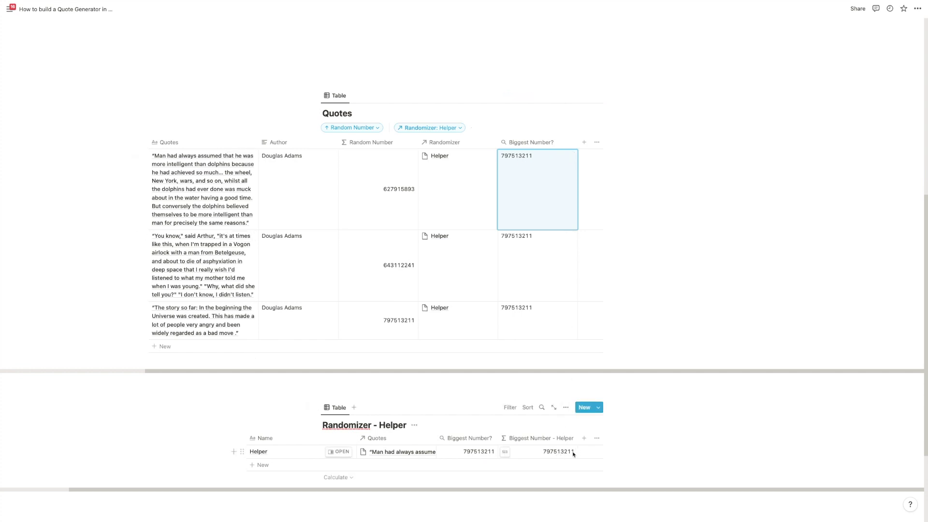
Calculate the rollup as Max so it shows 830169954, and narrow the column
left_click(571, 155)
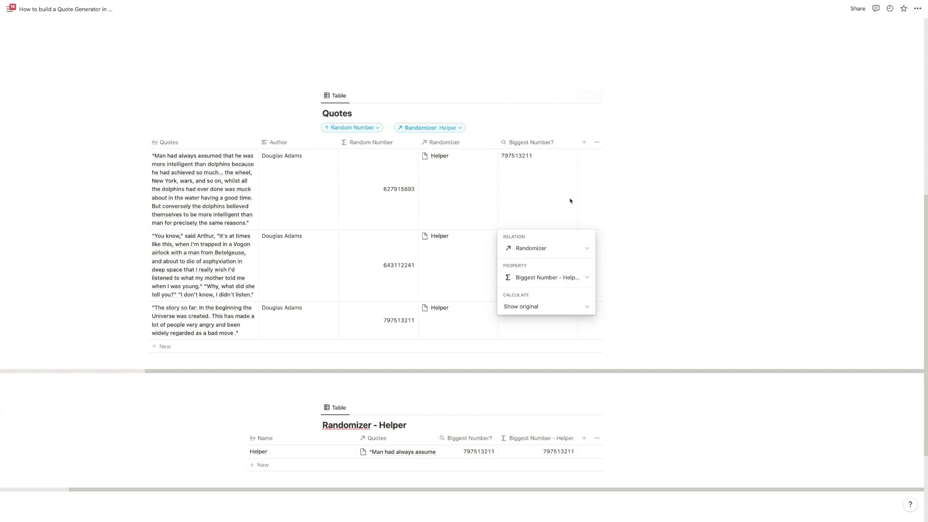
left_click(575, 310)
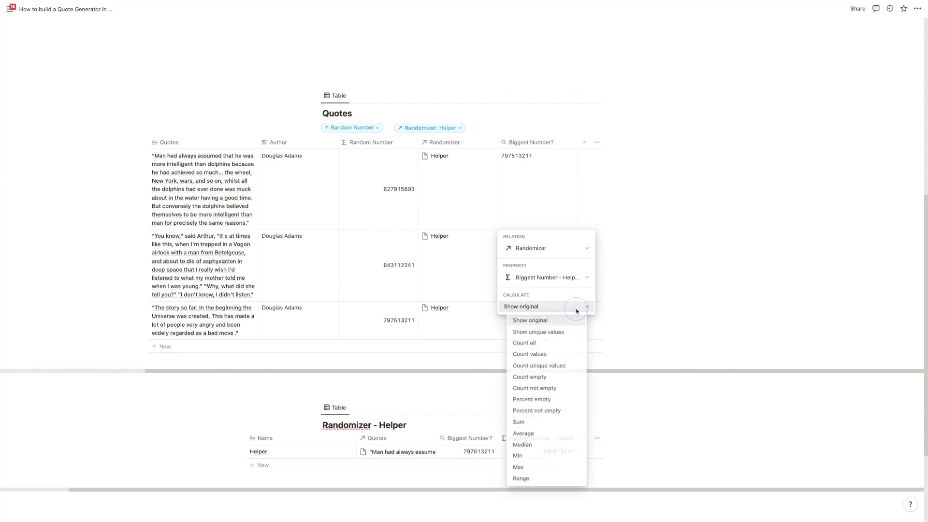
left_click(536, 465)
left_click(696, 296)
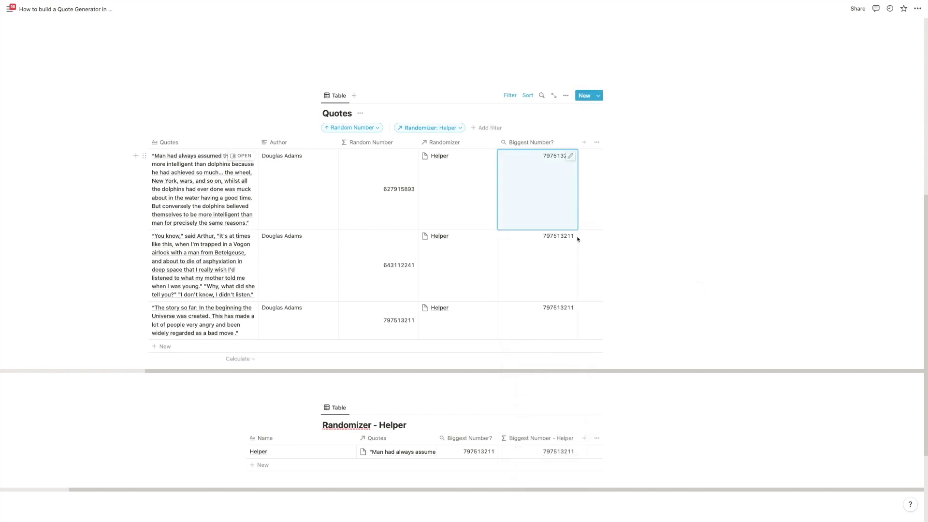
scroll(566, 258, "down", 2)
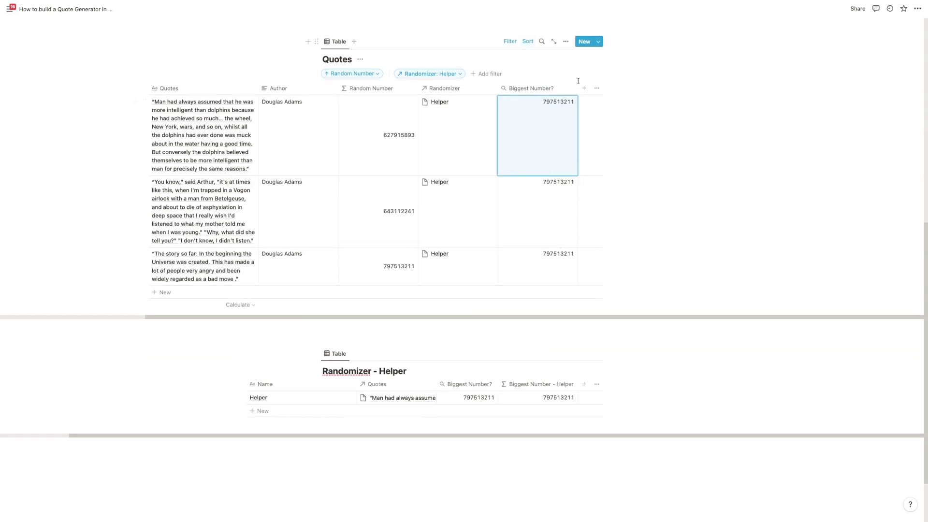
left_click_drag(577, 89, 563, 91)
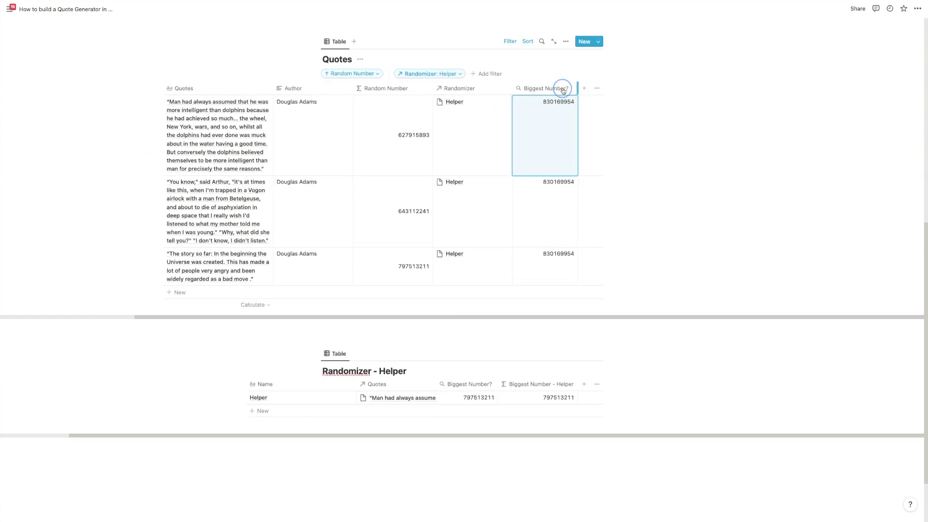
left_click(585, 88)
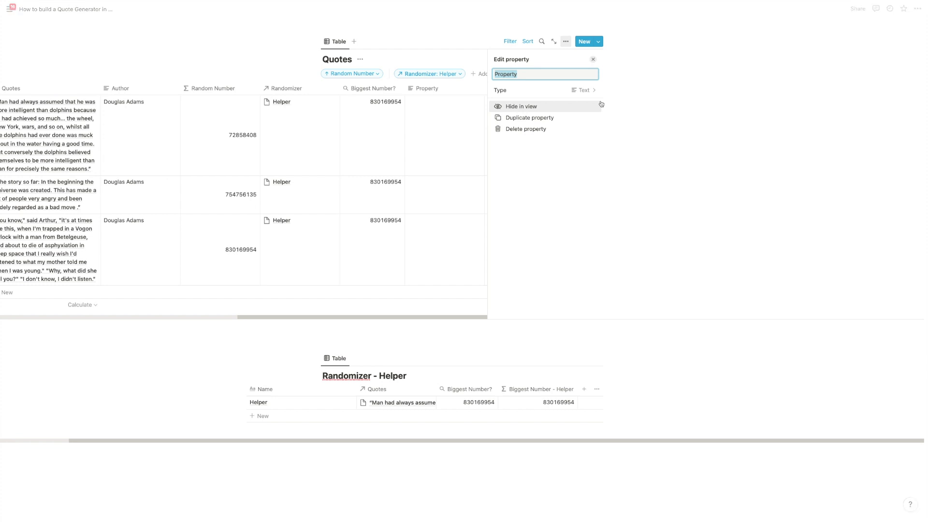
Create a Chosen Item? formula: prop("Biggest Number?") == prop("Random Number")
type("Which")
key("super+a")
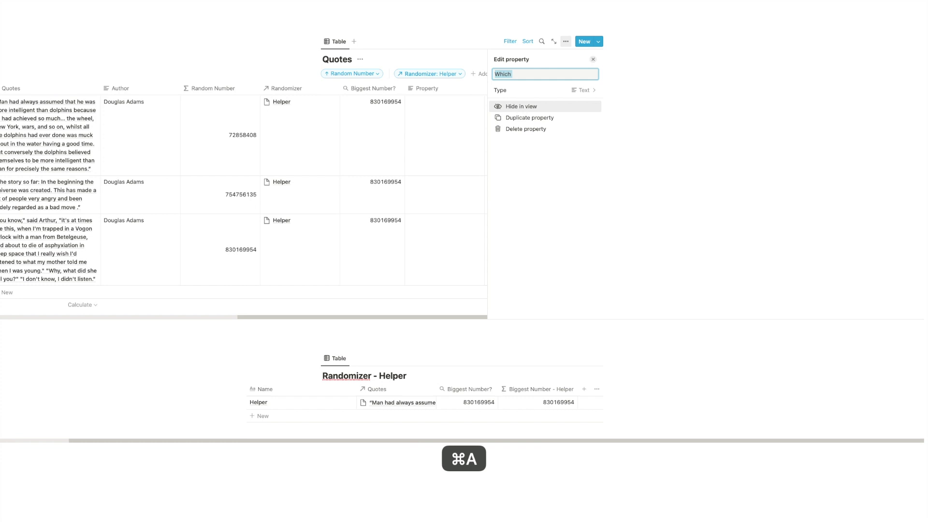
type("Chosen Item")
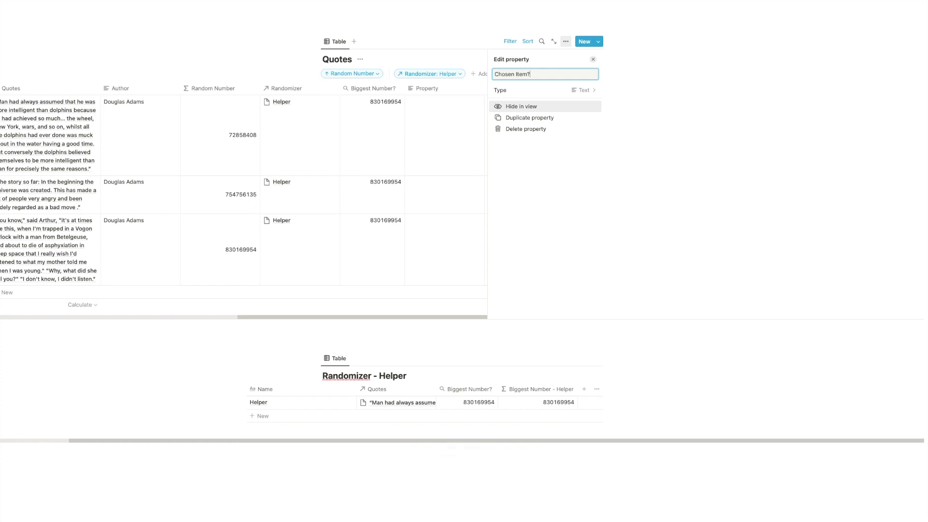
type("?")
left_click(568, 90)
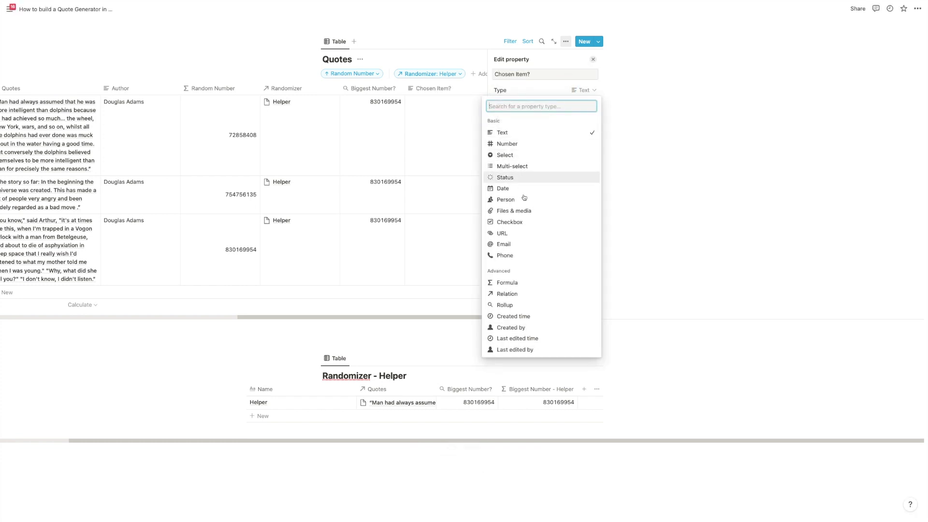
left_click(521, 284)
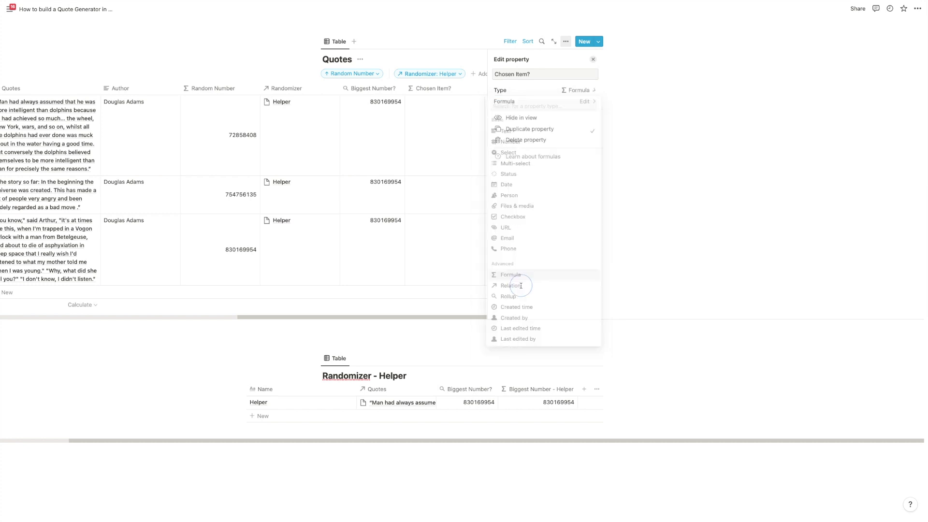
left_click(539, 101)
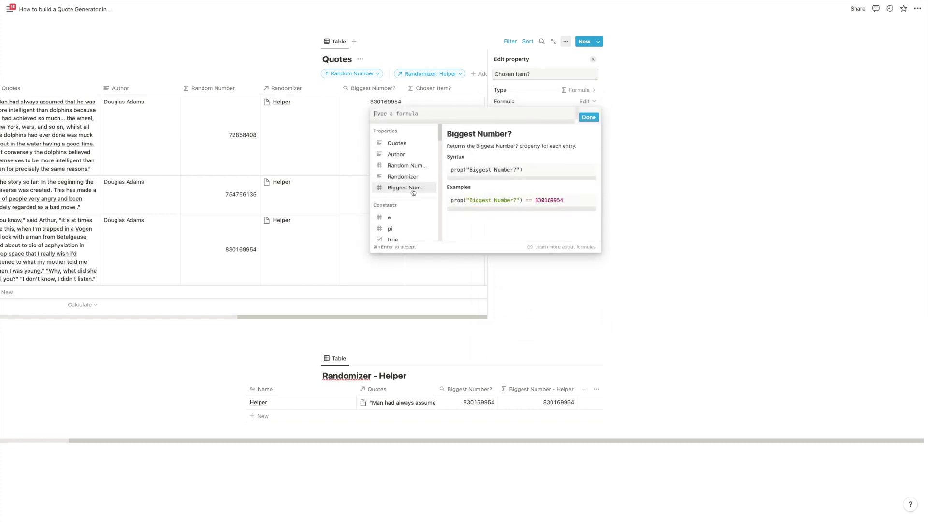
left_click(410, 190)
type("==")
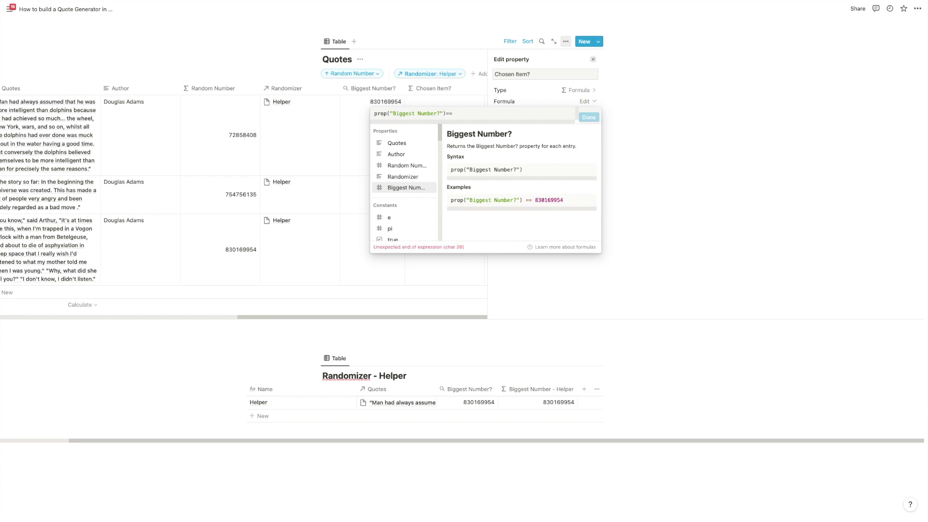
left_click(407, 165)
left_click(588, 117)
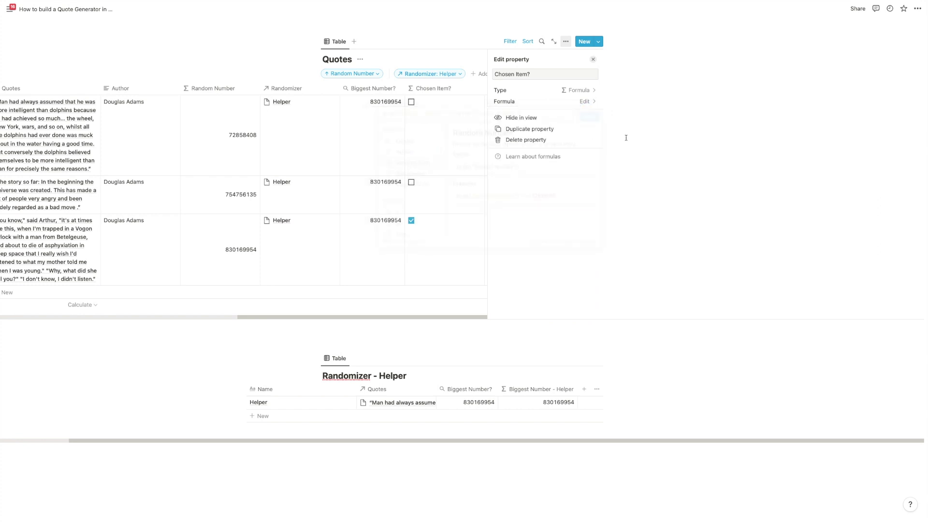
left_click(296, 42)
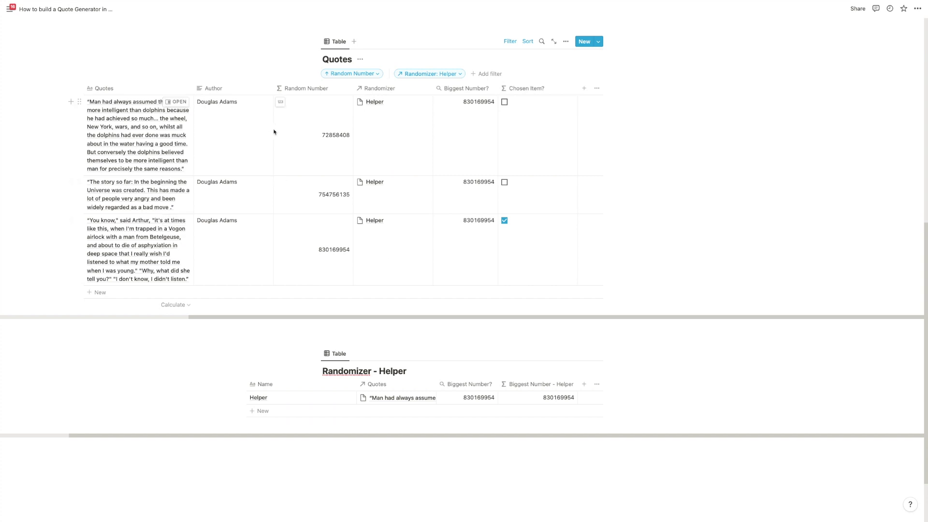
Filter the gallery on Chosen Item? is Checked, leaving the Vogon airlock quote
scroll(271, 141, "up", 5)
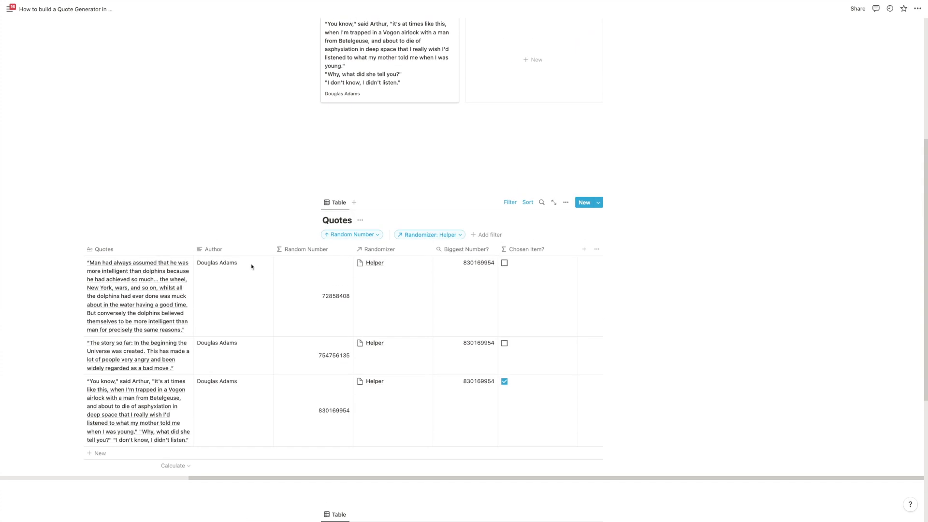
scroll(435, 145, "up", 4)
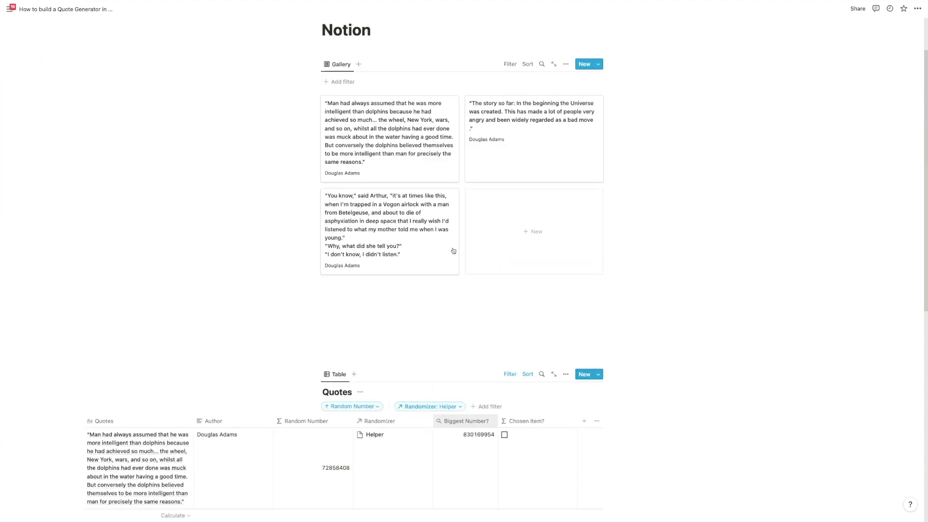
left_click(510, 64)
left_click(511, 64)
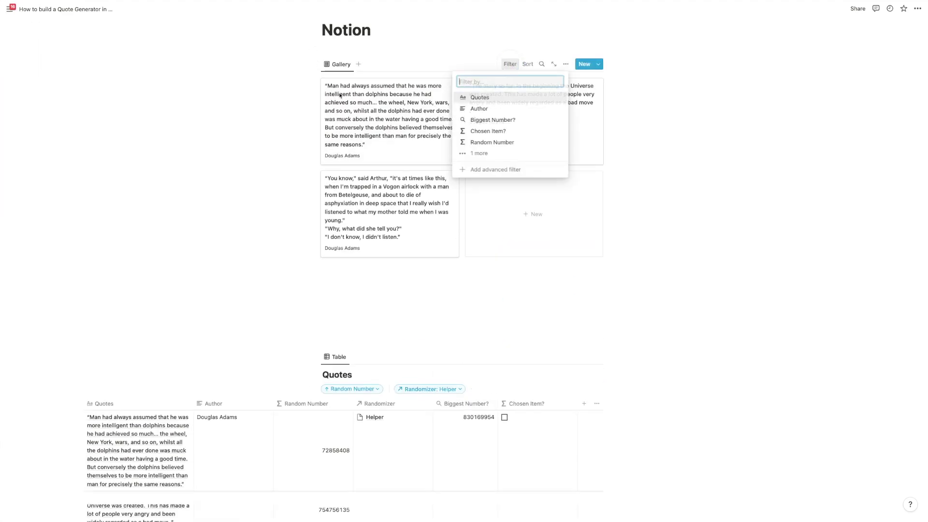
left_click(488, 131)
left_click(322, 119)
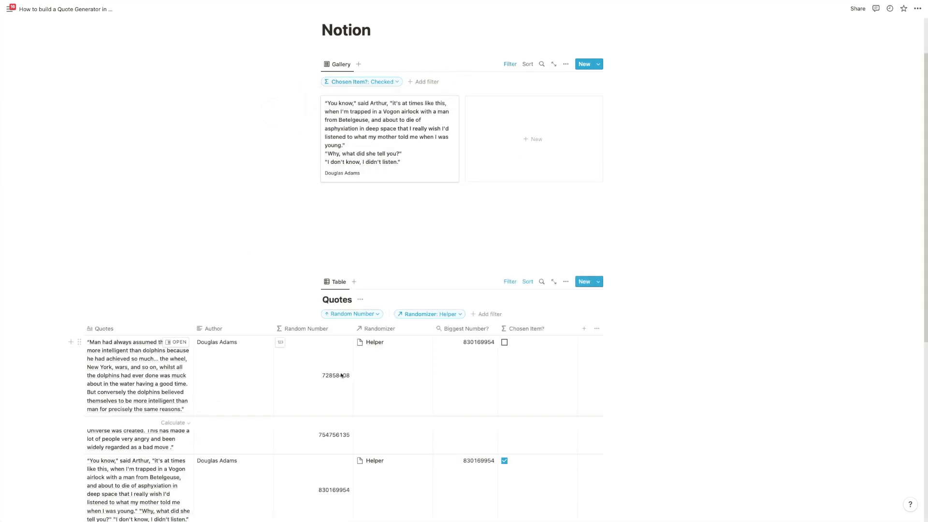
scroll(341, 367, "down", 4)
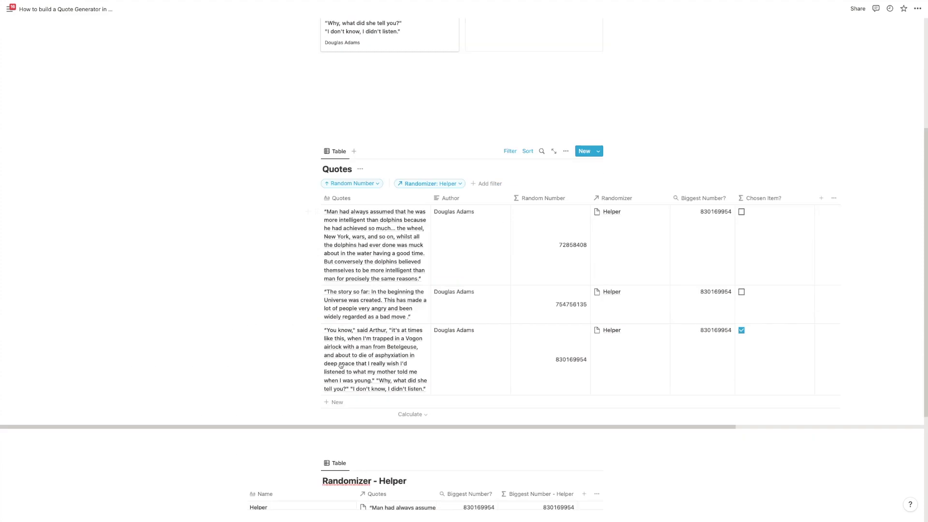
scroll(339, 353, "up", 2)
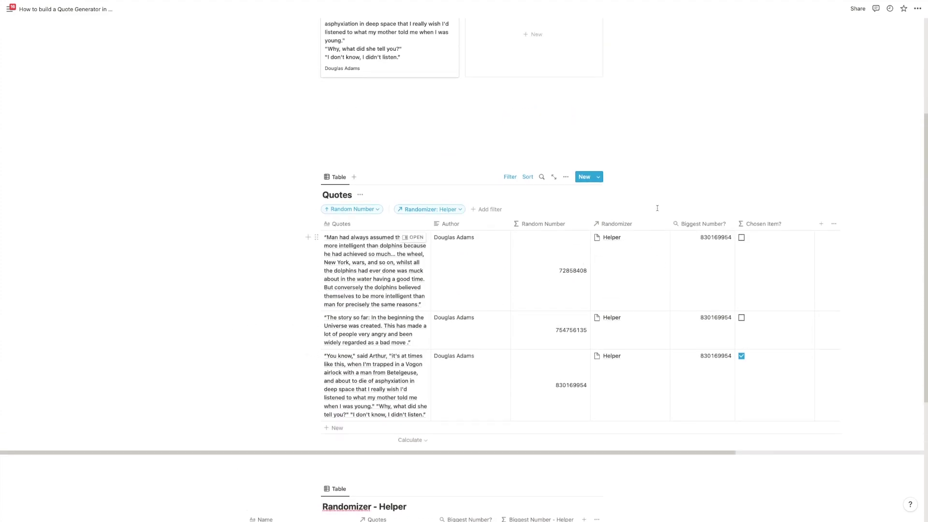
scroll(715, 328, "up", 3)
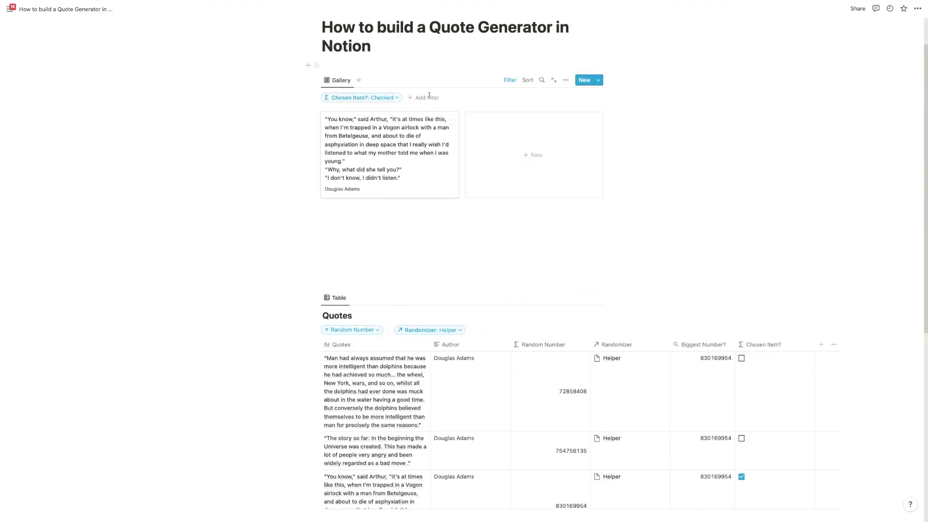
Scroll between the gallery and tables until the quote Random Numbers recalculate to new values
scroll(439, 255, "down", 5)
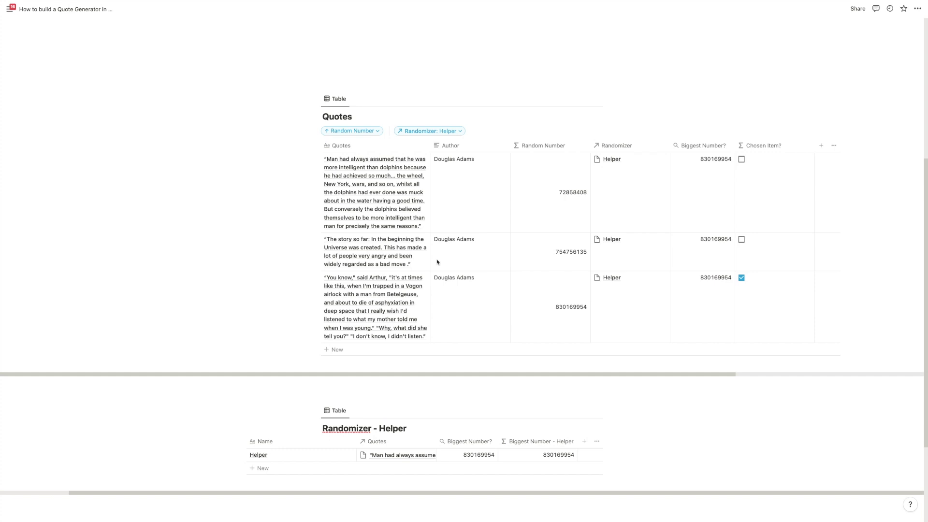
scroll(437, 261, "up", 5)
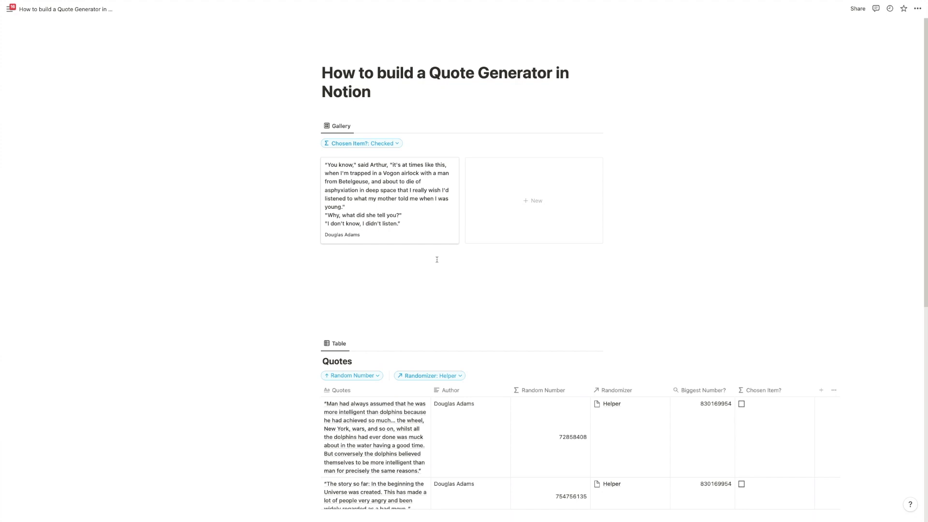
scroll(437, 260, "down", 1)
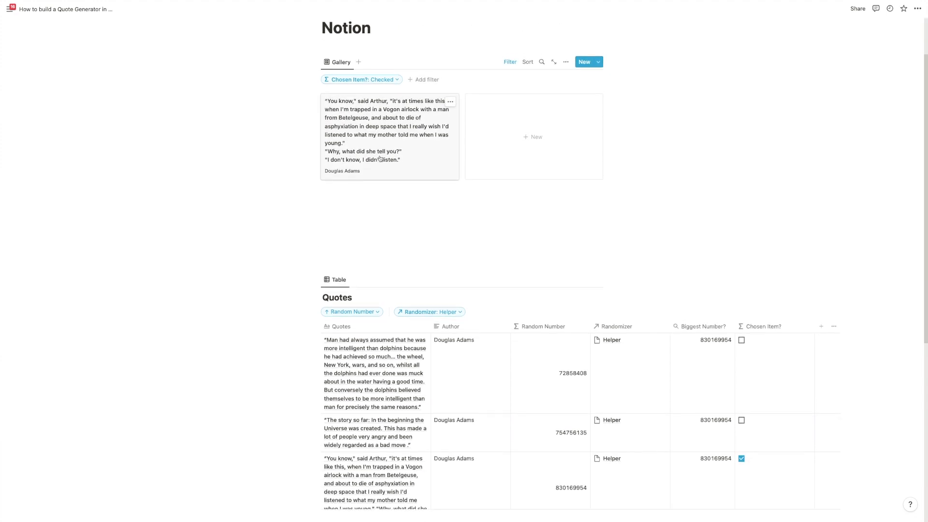
scroll(364, 244, "up", 1)
scroll(529, 290, "down", 4)
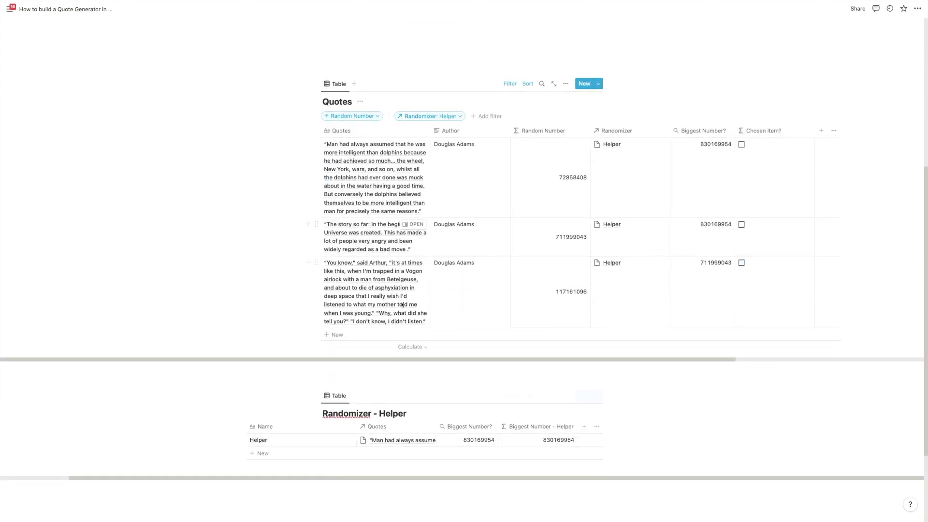
scroll(480, 318, "up", 5)
scroll(481, 317, "up", 1)
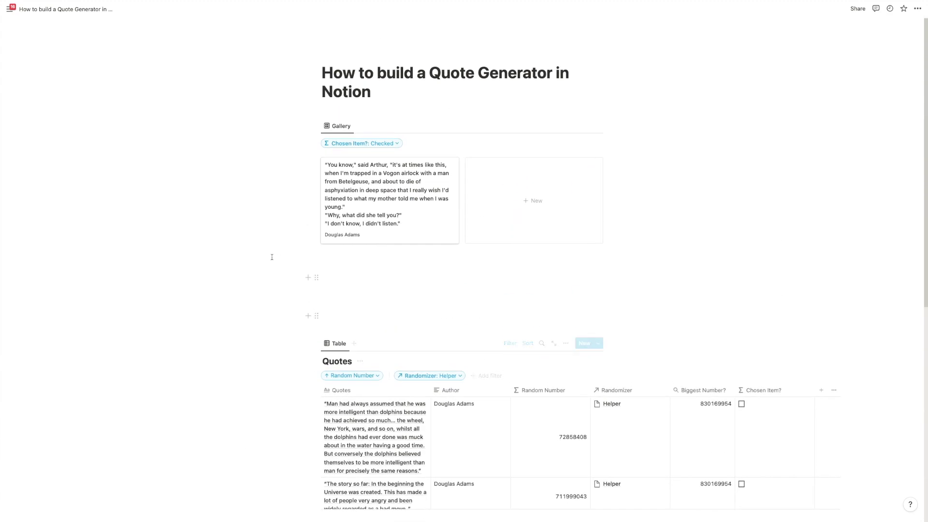
scroll(743, 251, "down", 6)
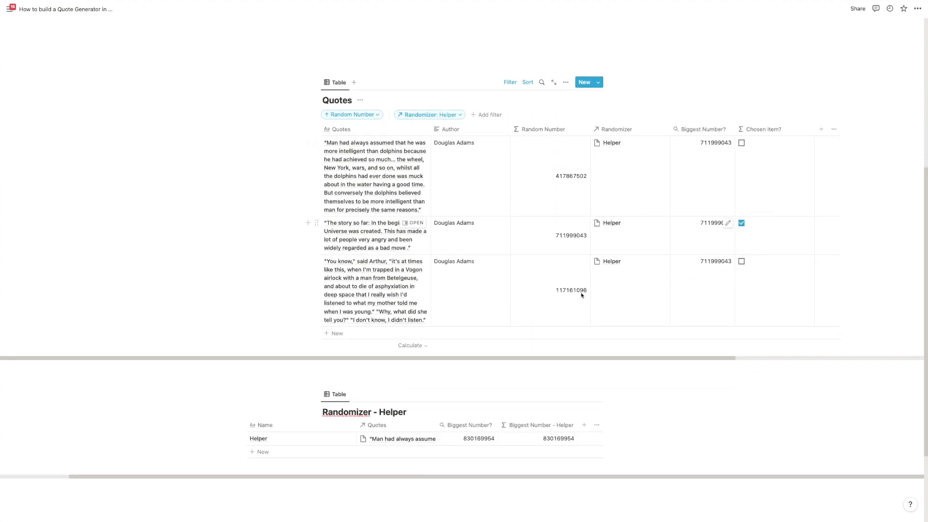
scroll(636, 238, "up", 5)
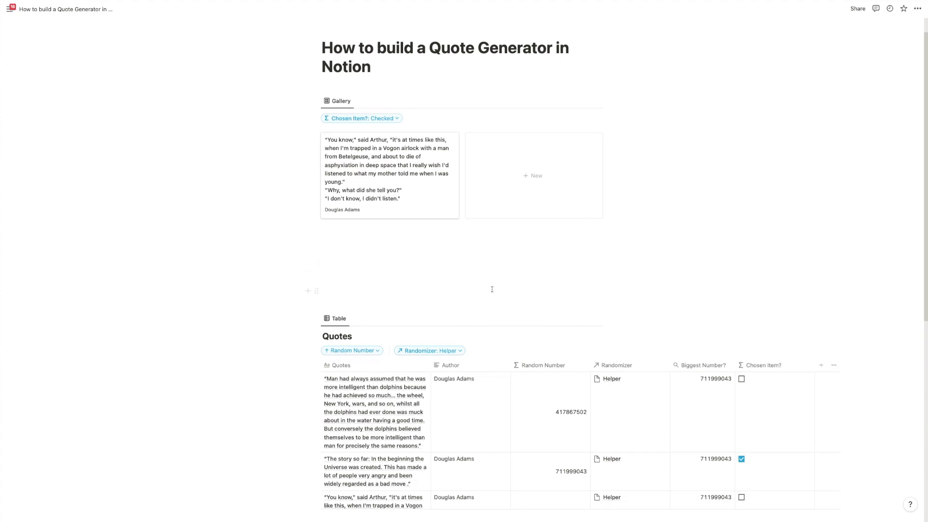
scroll(338, 164, "up", 1)
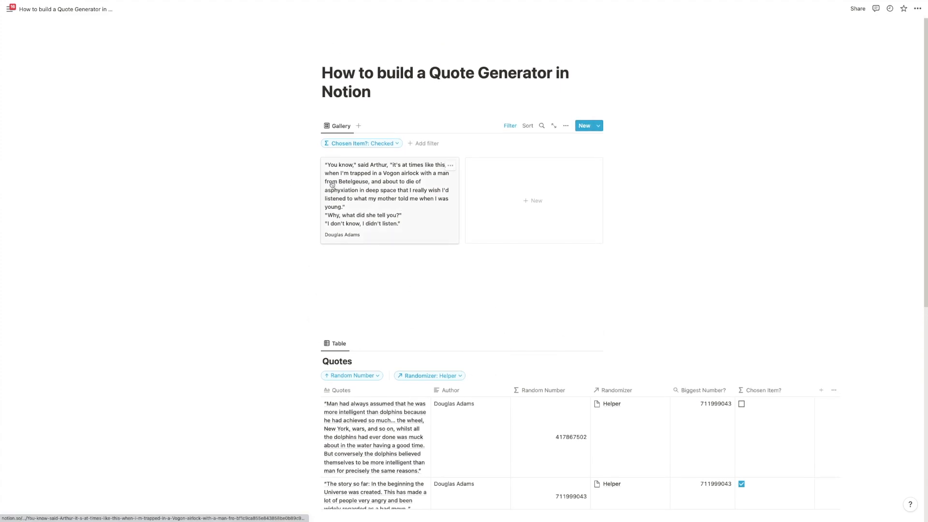
scroll(531, 368, "down", 3)
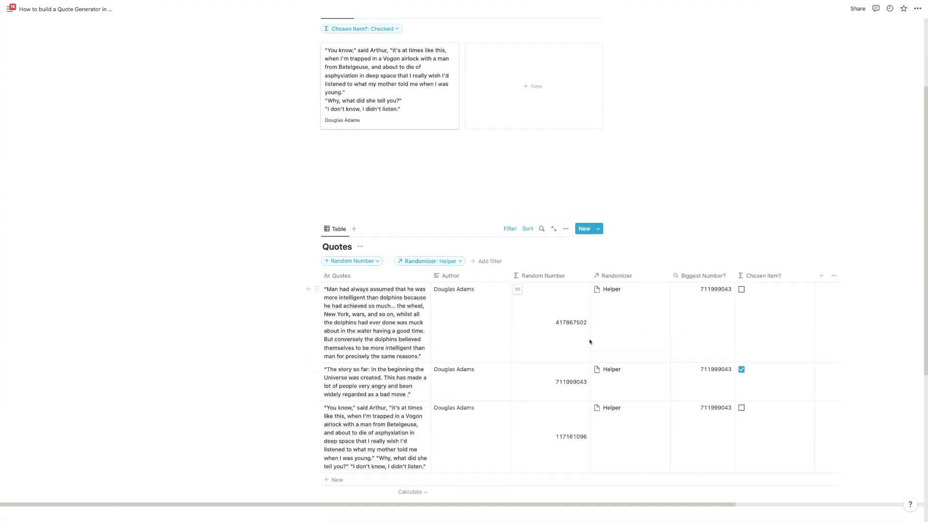
Open the first quote's page beside the Quotes table
scroll(589, 342, "up", 3)
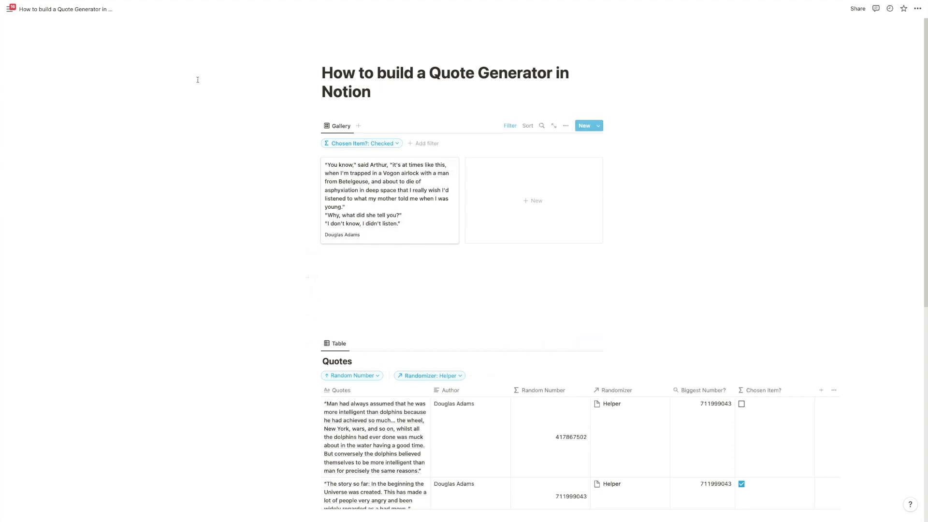
scroll(363, 352, "down", 1)
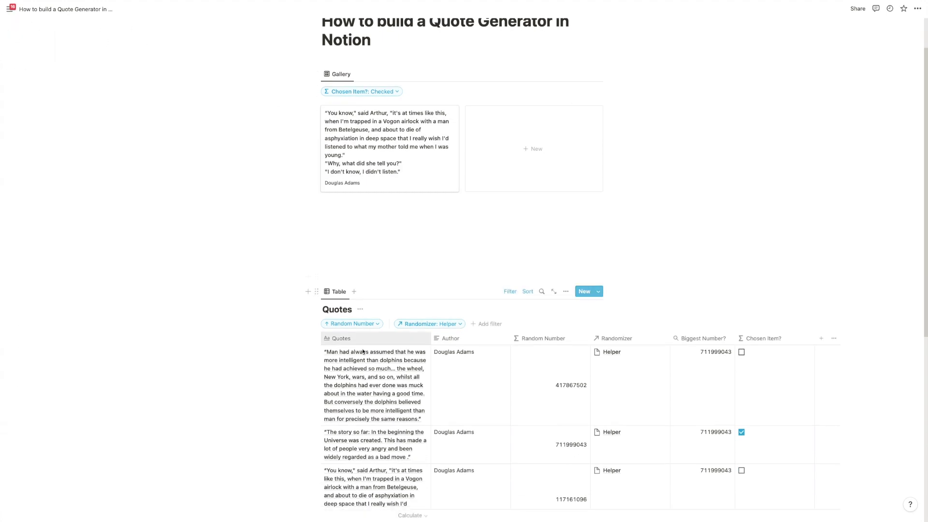
left_click(414, 352)
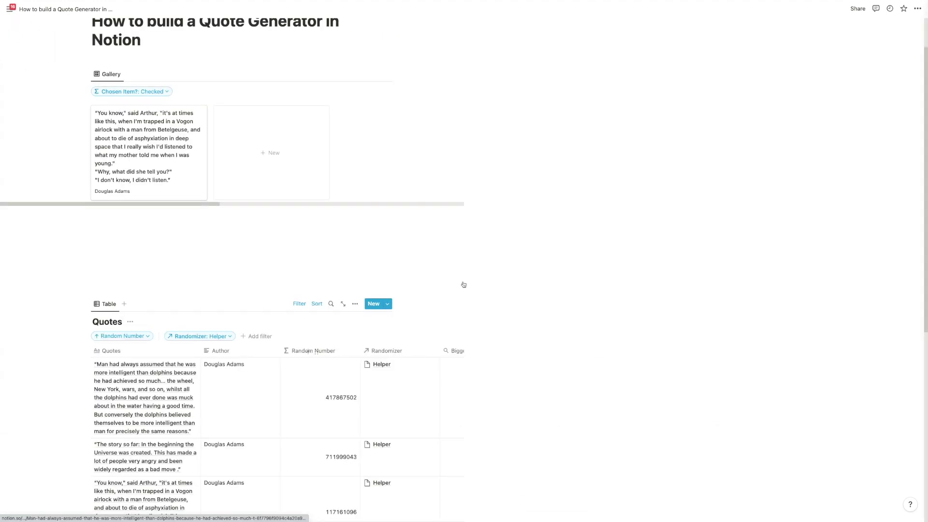